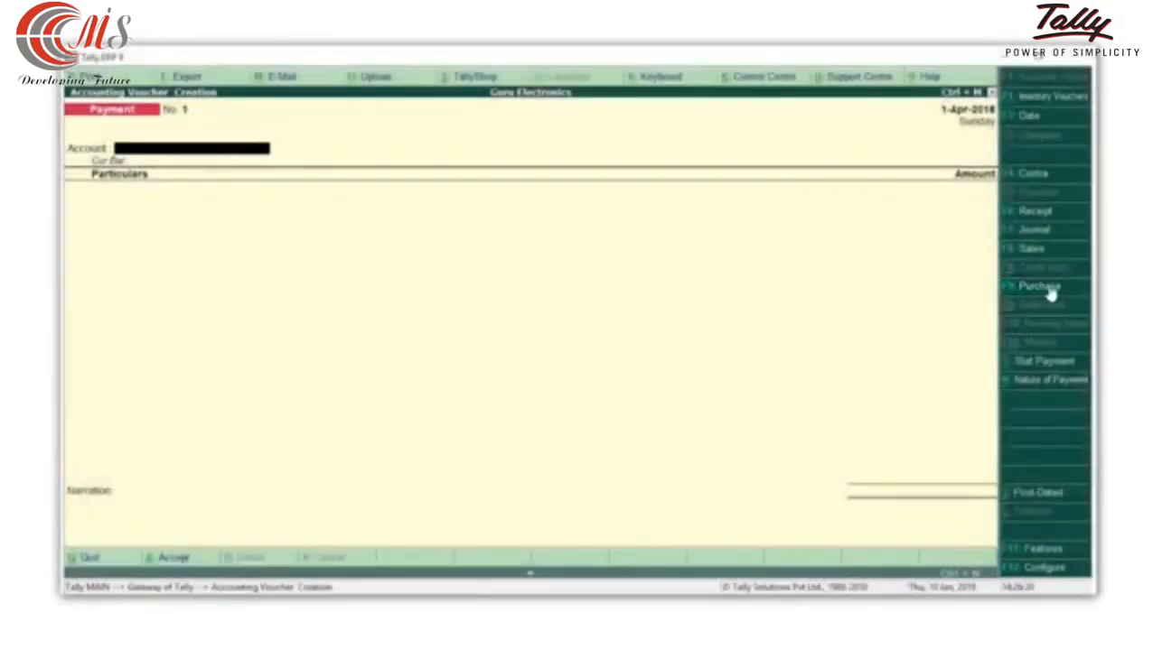
Start a purchase voucher and set the voucher date to 20-Nov-2018.
click(1049, 289)
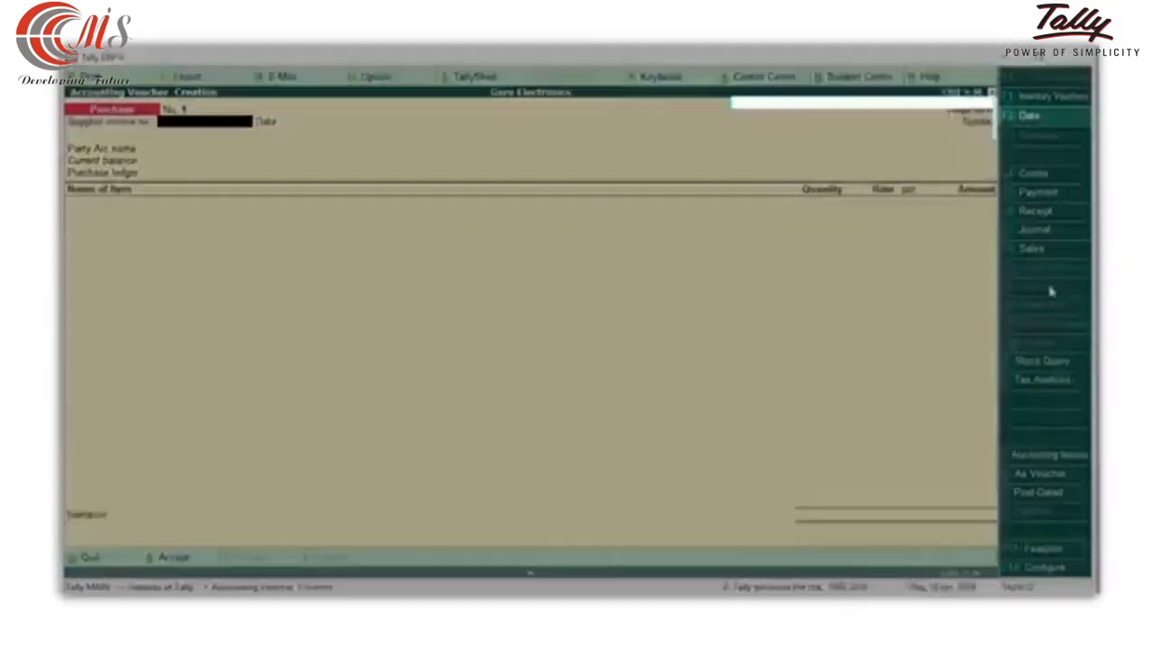
key(F2)
text(20-nov)
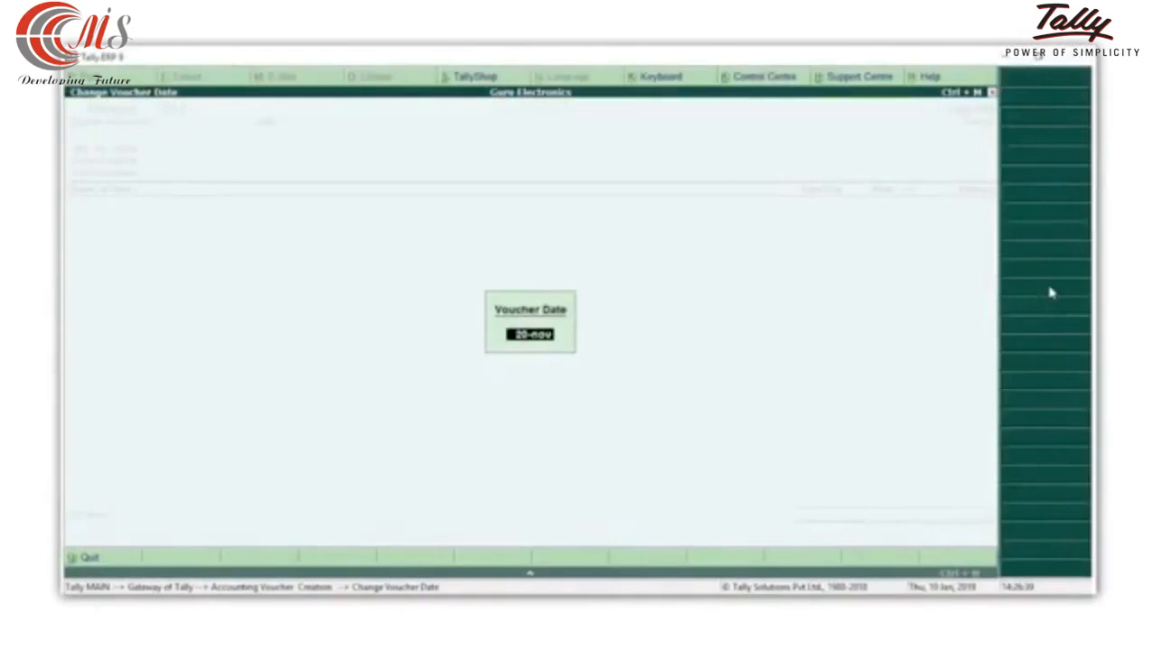
key(Return)
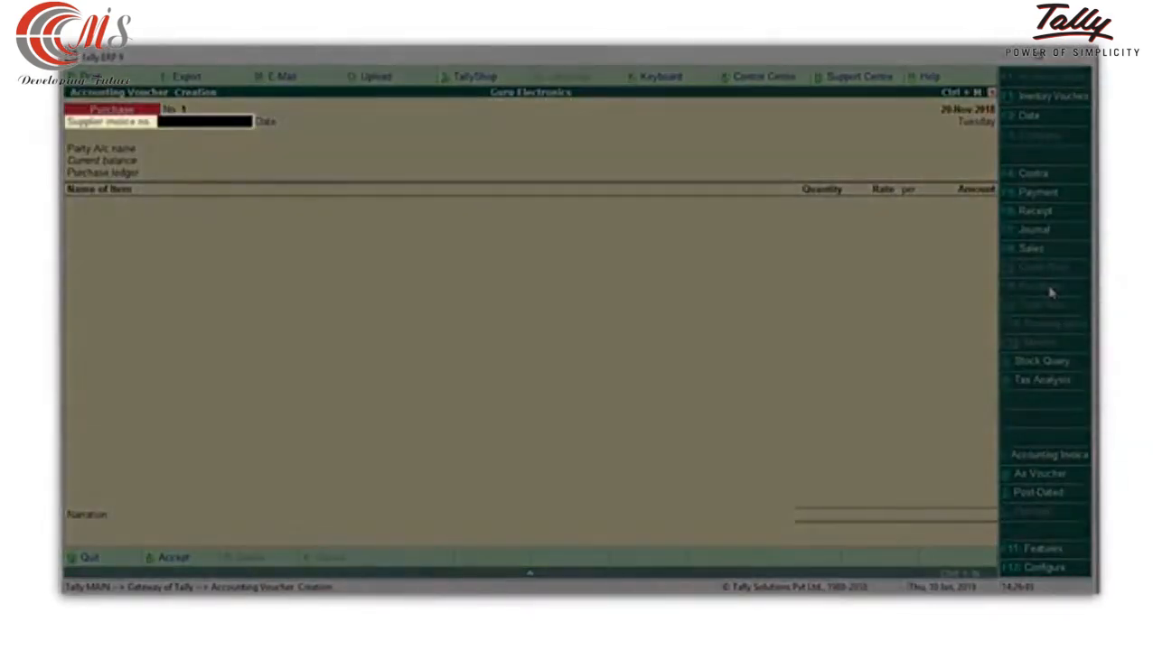
Enter supplier invoice number 115 and accept 20-Nov-2018 as the invoice date.
text(115)
key(Return)
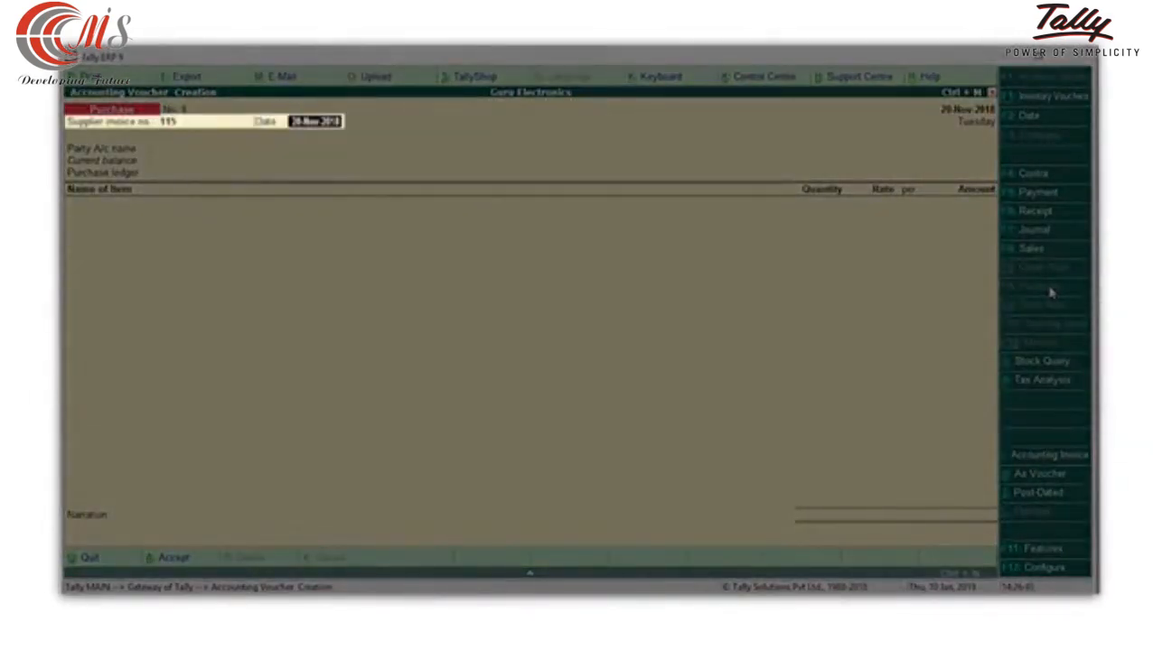
key(Return)
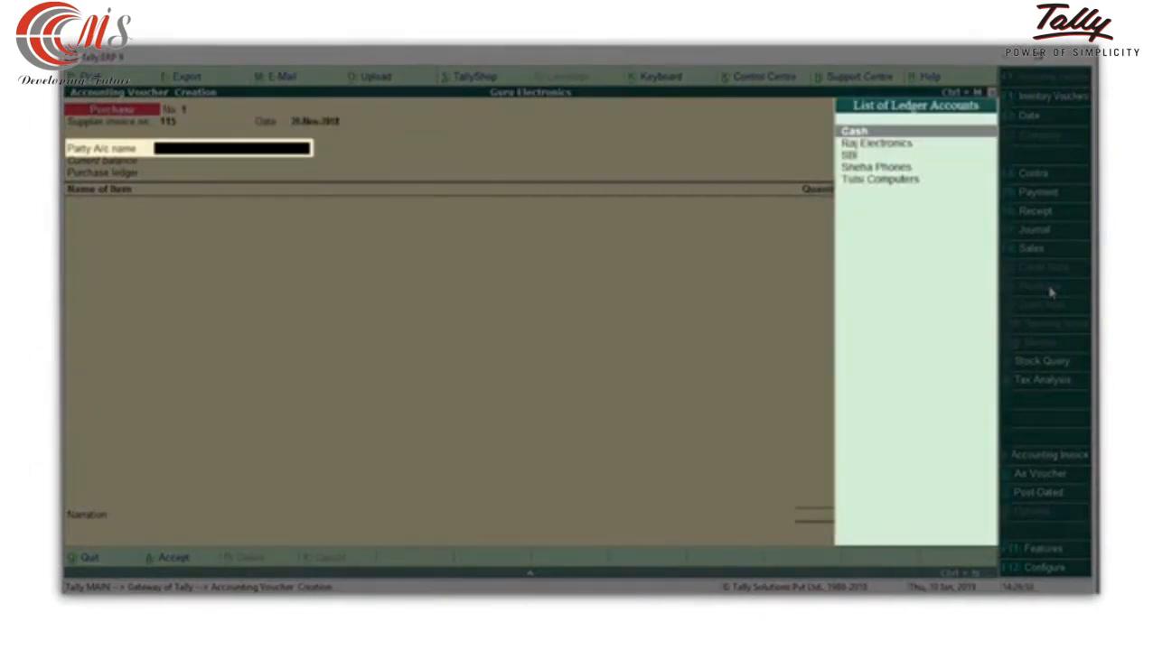
Select Raj Electronics as the party account, accept its supplier details, and use Purchases as the purchase ledger.
key(Down)
key(Return)
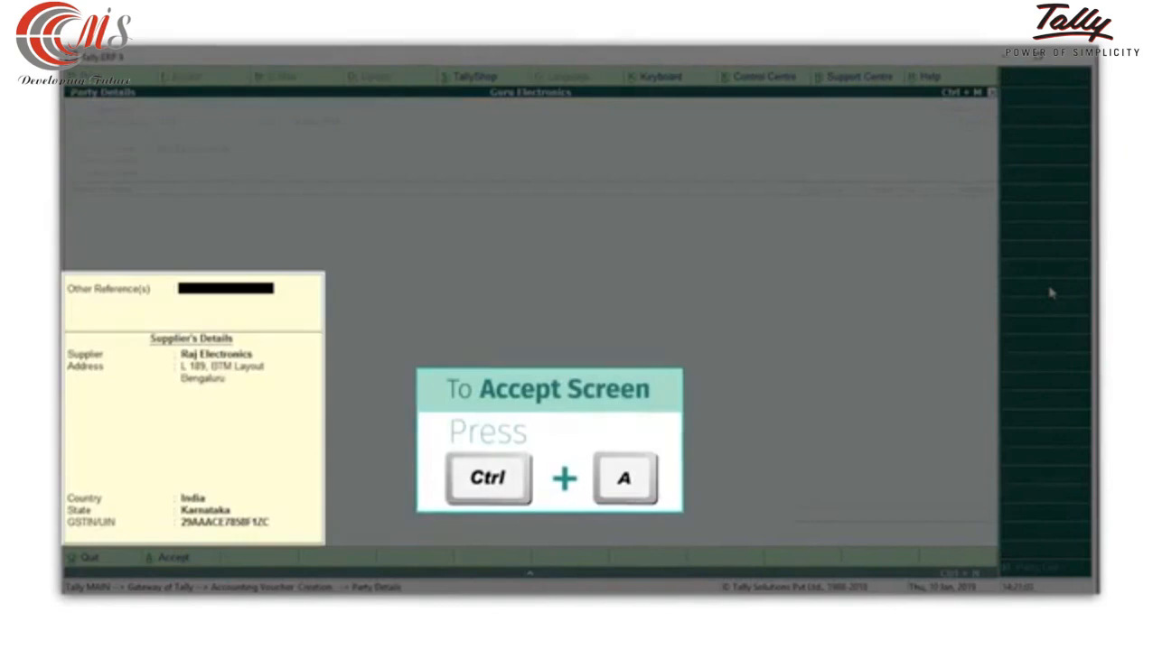
key(ctrl+a)
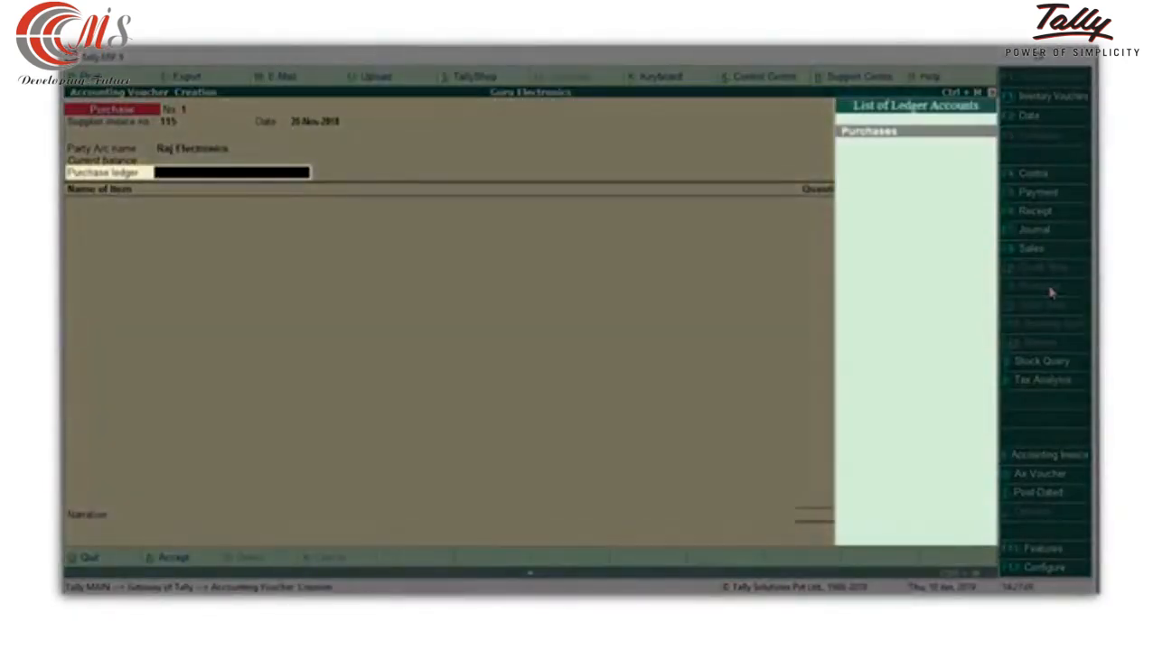
key(Return)
Add the stock item Dell 17 inch Monitor with quantity 10 Nos at a rate of 7,000.
key(space)
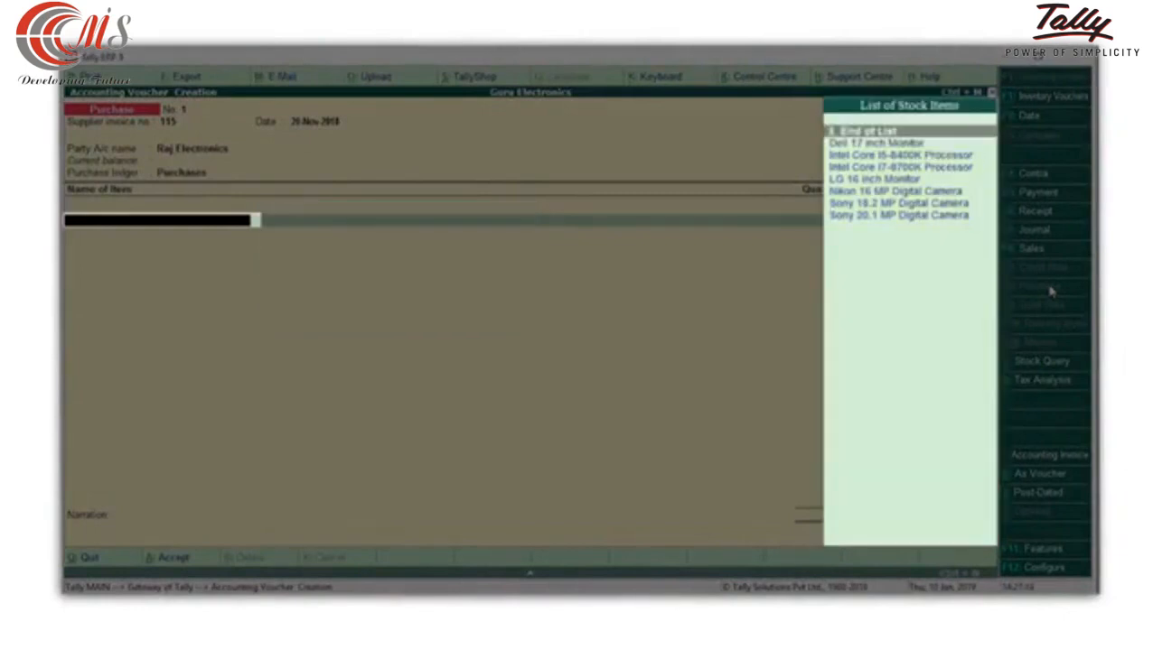
key(Down)
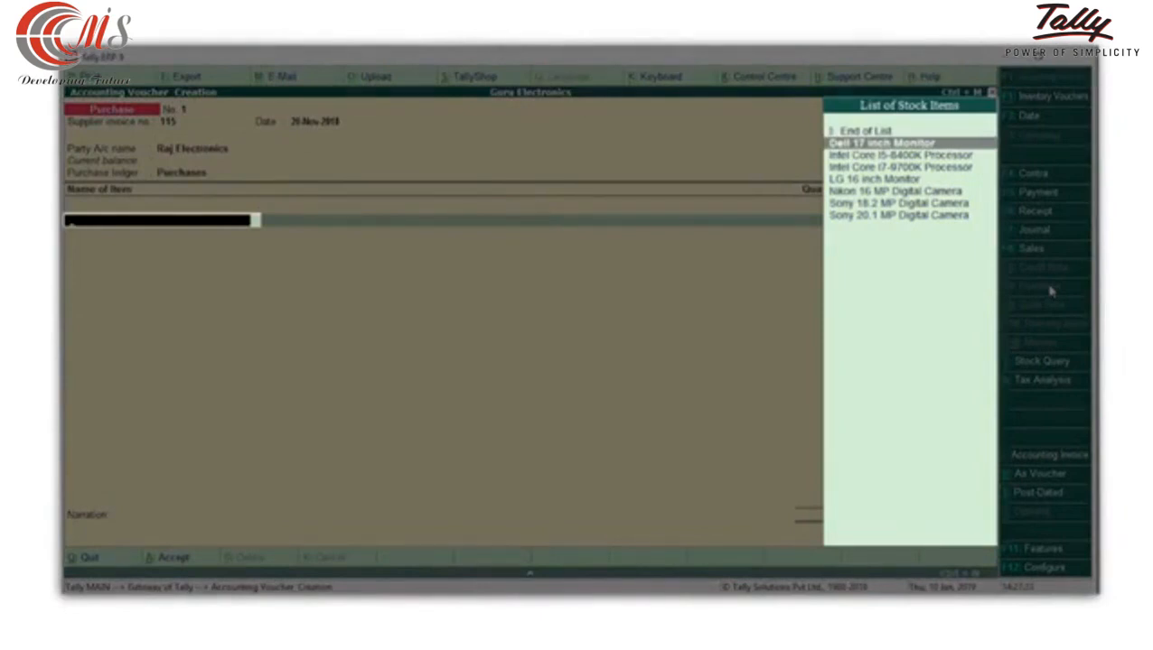
key(Return)
text(10)
key(Return)
text(7000)
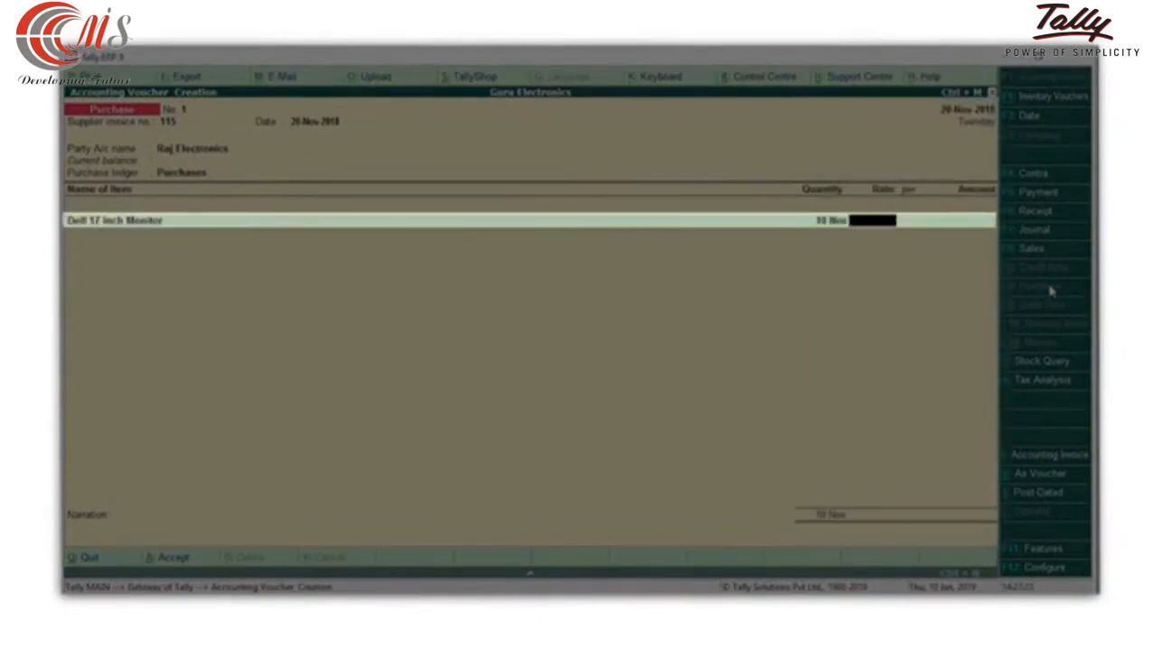
key(Return)
key(Return)
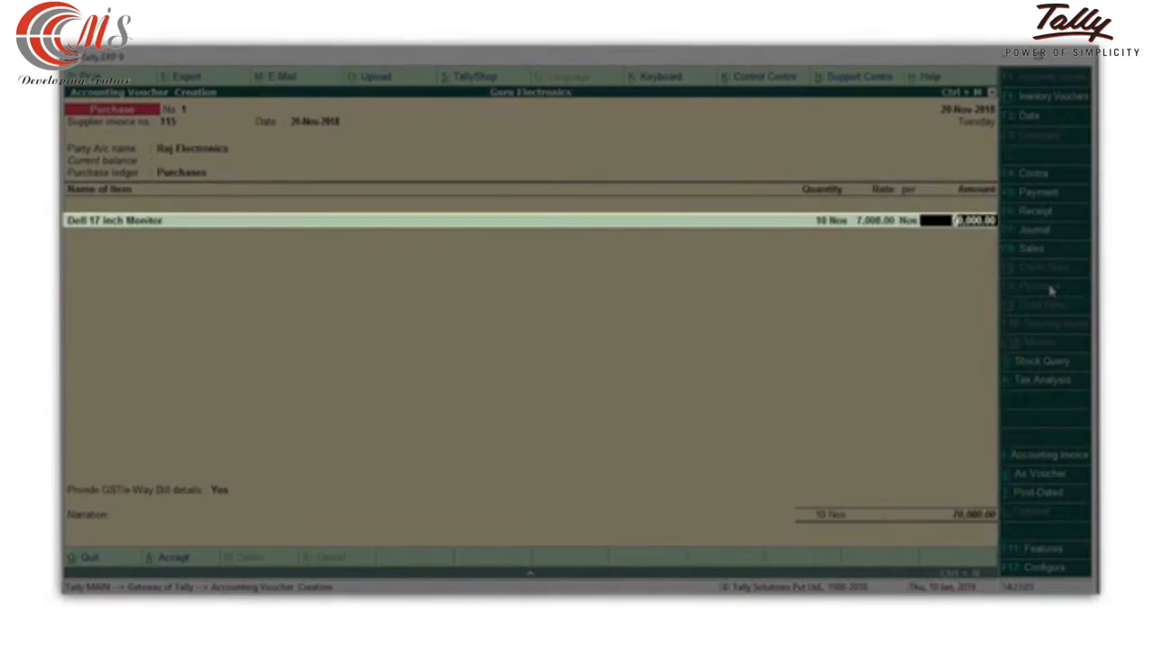
key(Return)
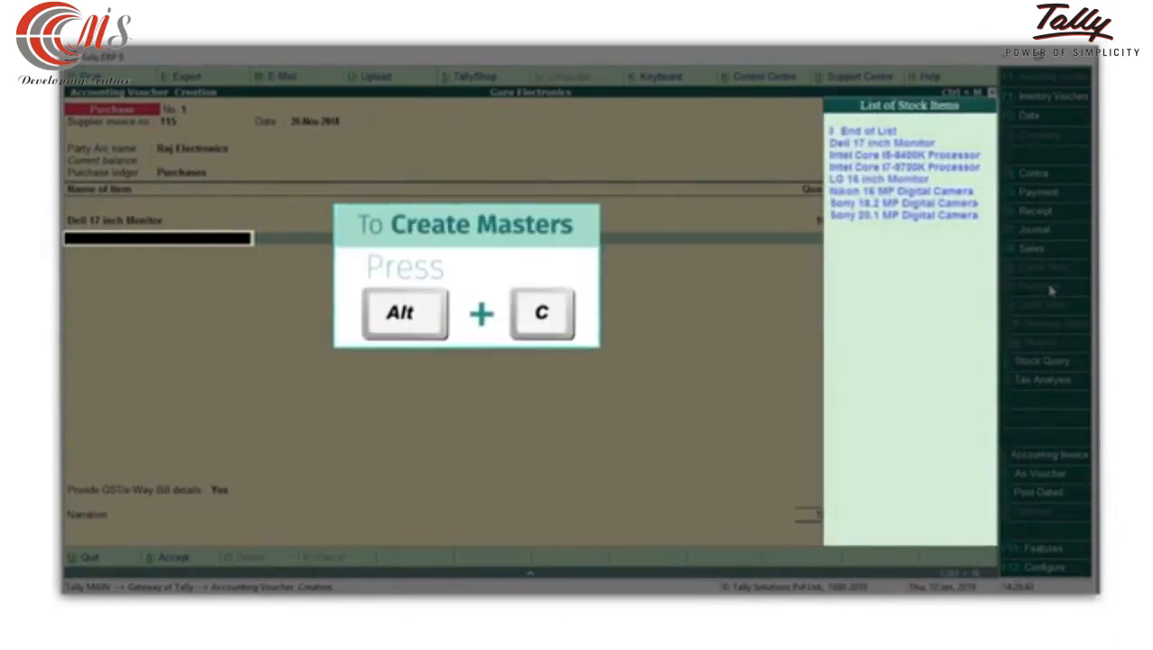
Create the stock item Asus 16.5 inch Monitor from within the voucher, under the Monitors group with Nos as its unit.
key(alt+c)
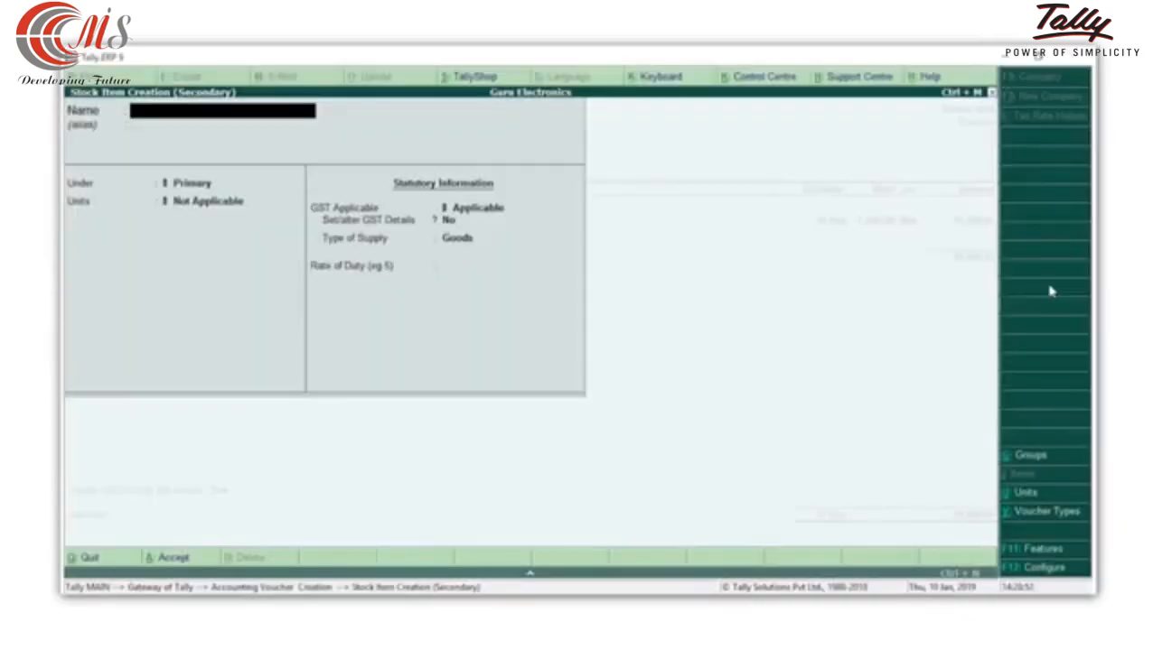
text(Asus 16.5 inch Monitor)
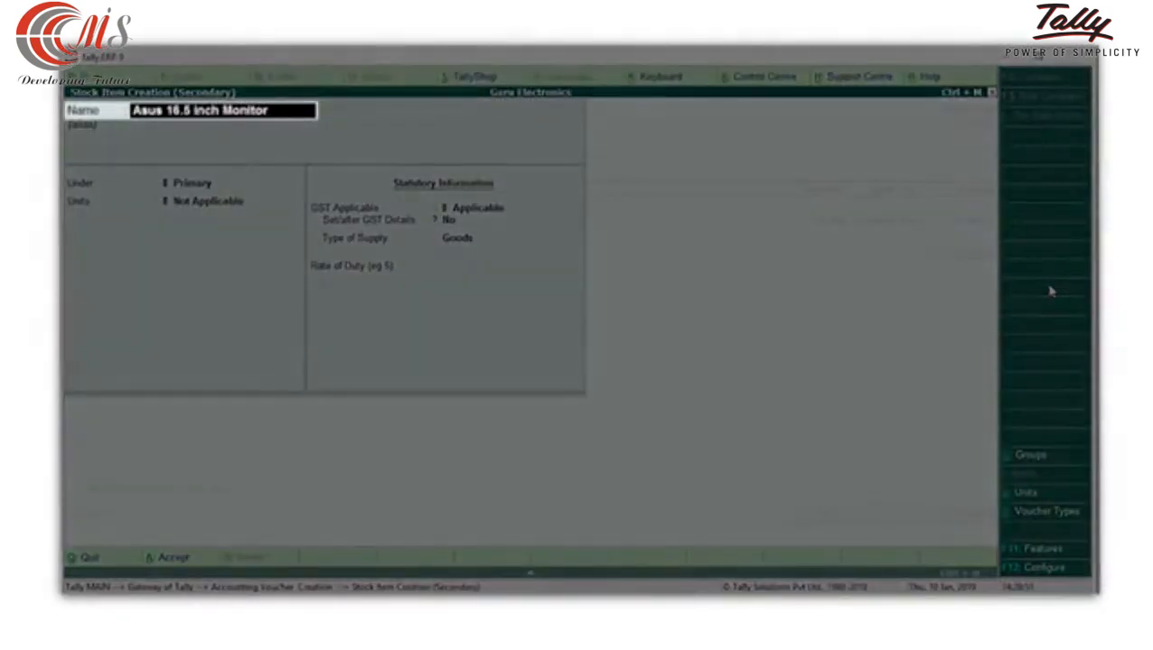
key(Return)
key(Return)
key(Down)
key(Down)
key(Down)
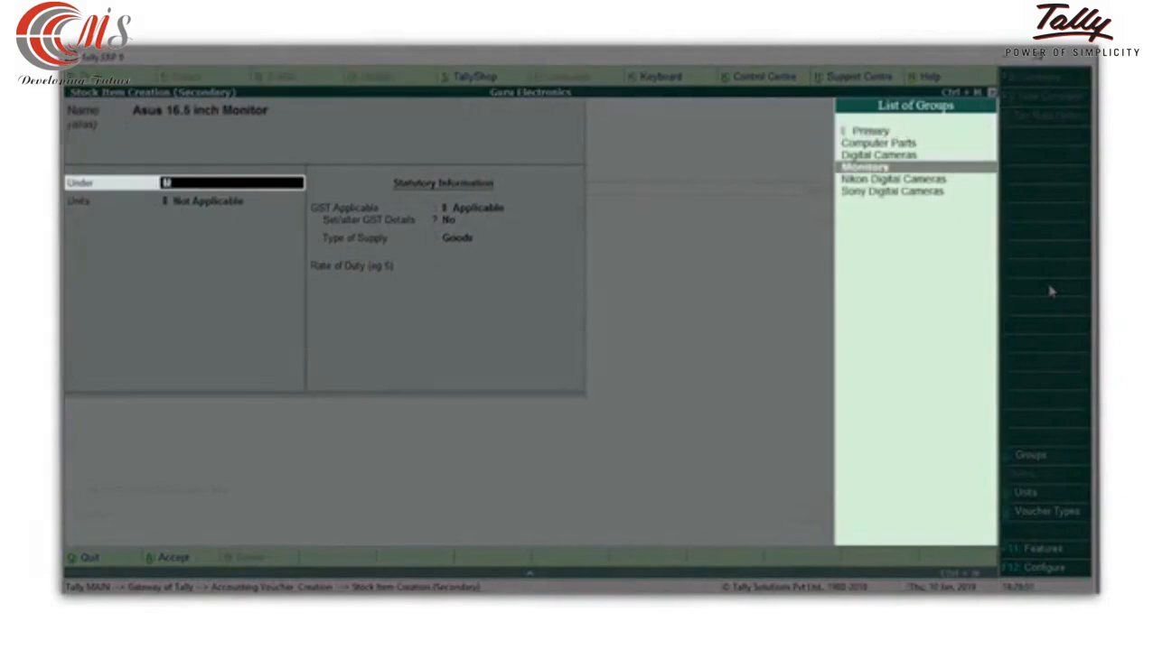
key(Return)
key(Down)
key(Return)
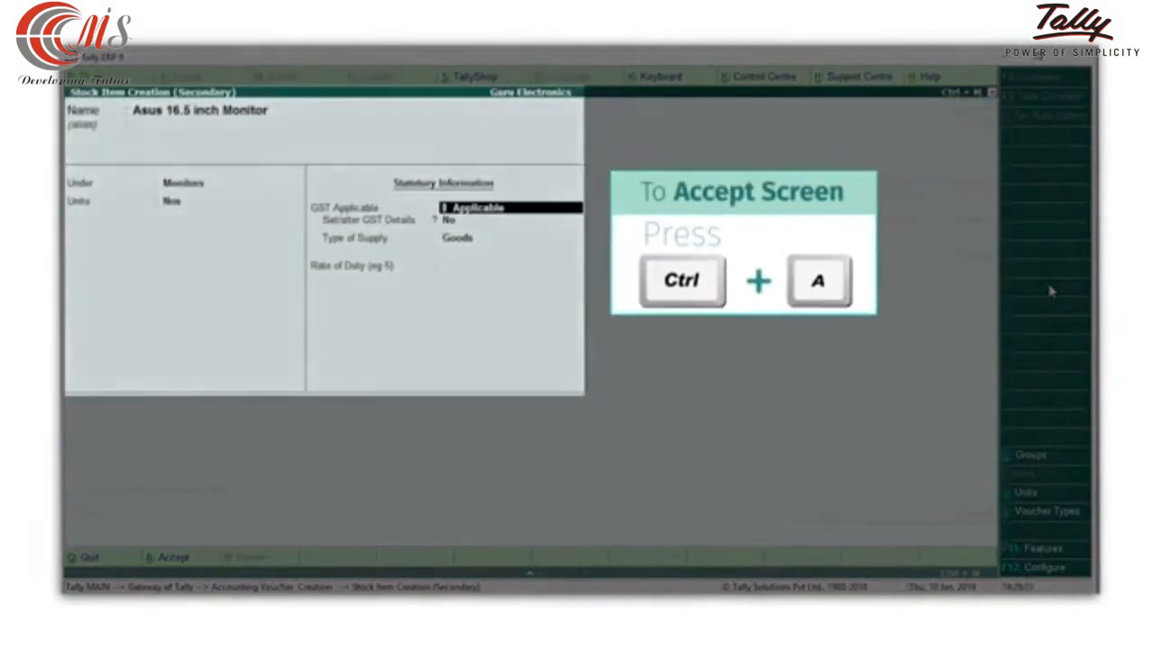
key(ctrl+a)
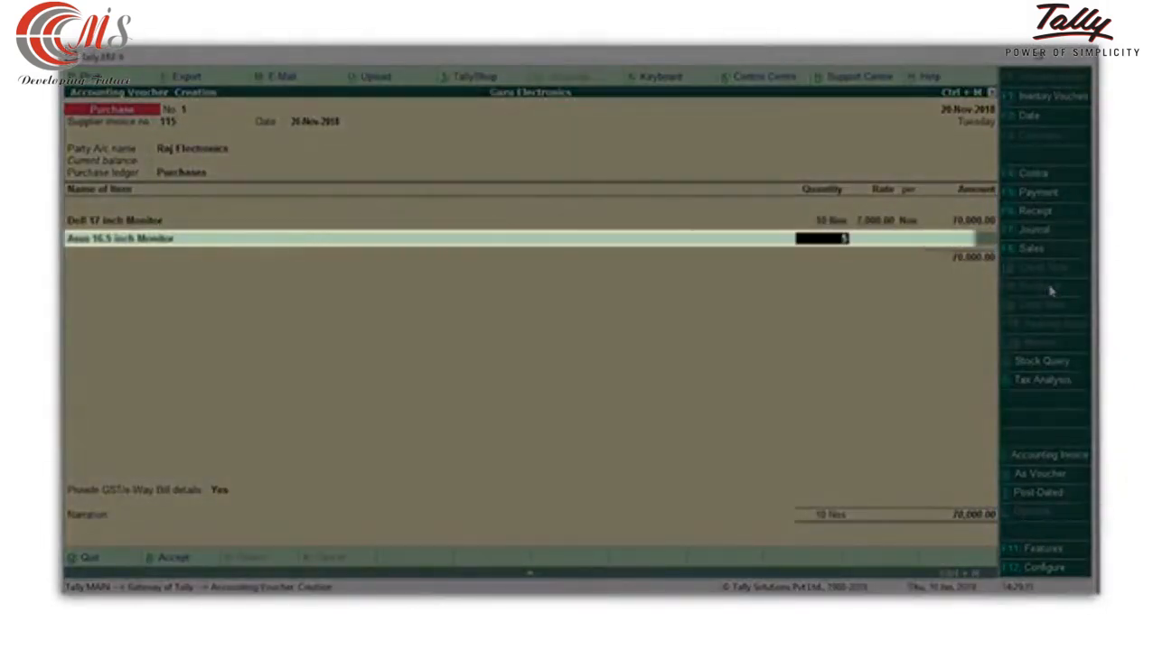
Enter quantity 5 Nos and a rate of 500 for the Asus 16.5 inch Monitor line.
text(5)
key(Return)
text(500)
key(Return)
key(Return)
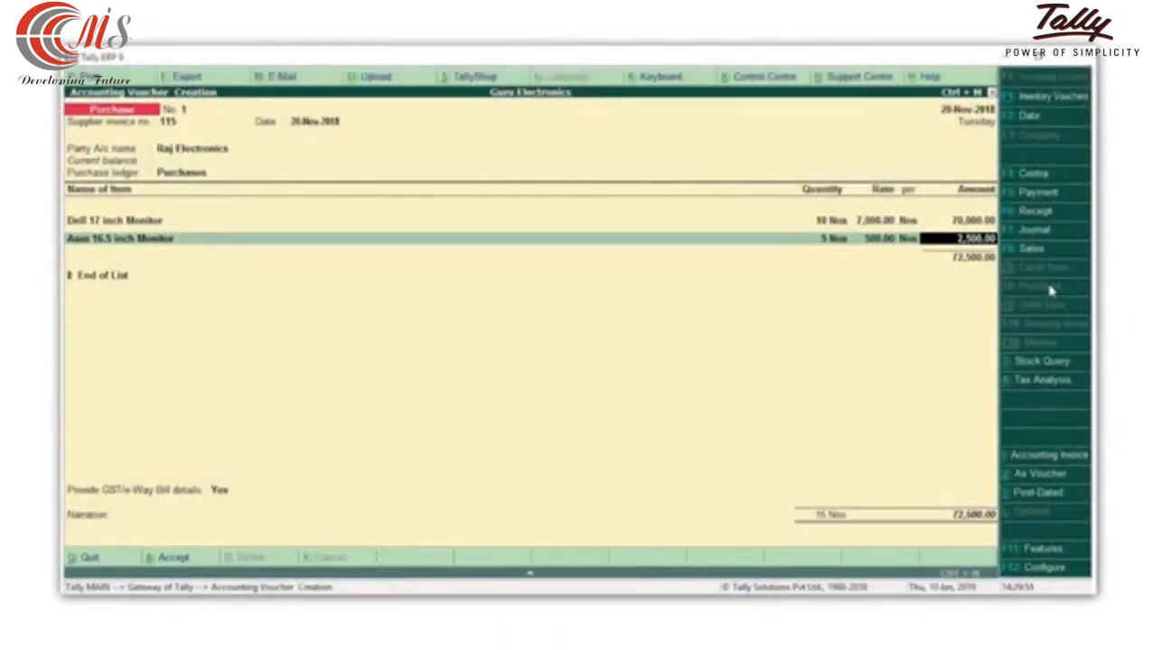
key(Return)
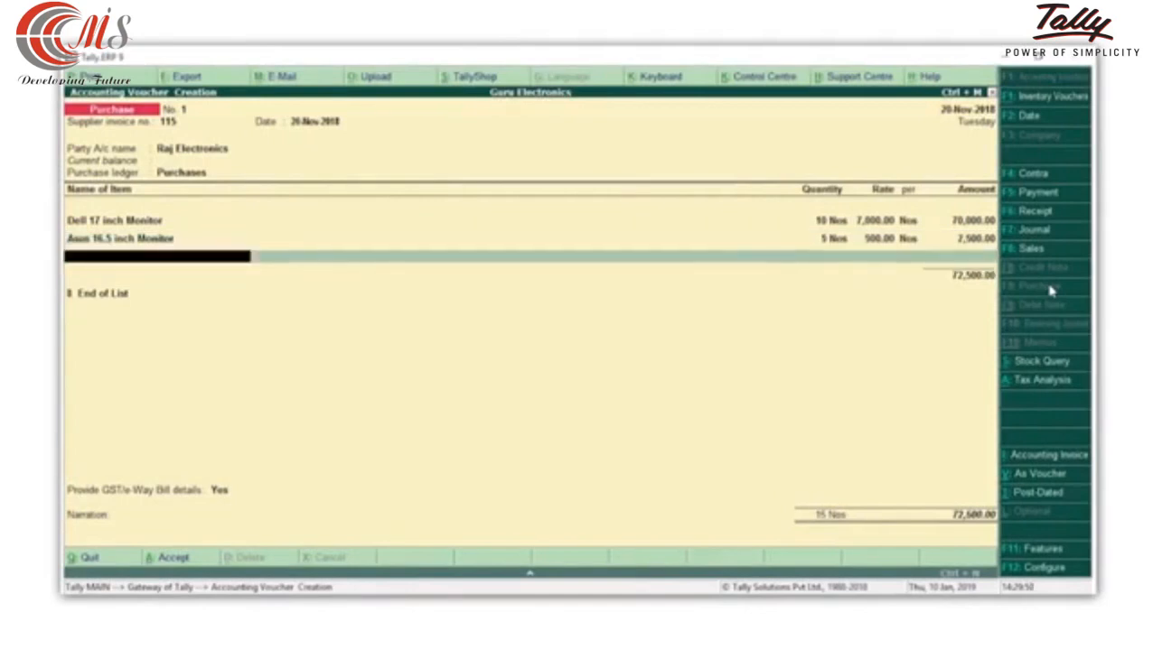
End the item list and add the CGST and SGST tax ledgers to the purchase voucher.
key(Return)
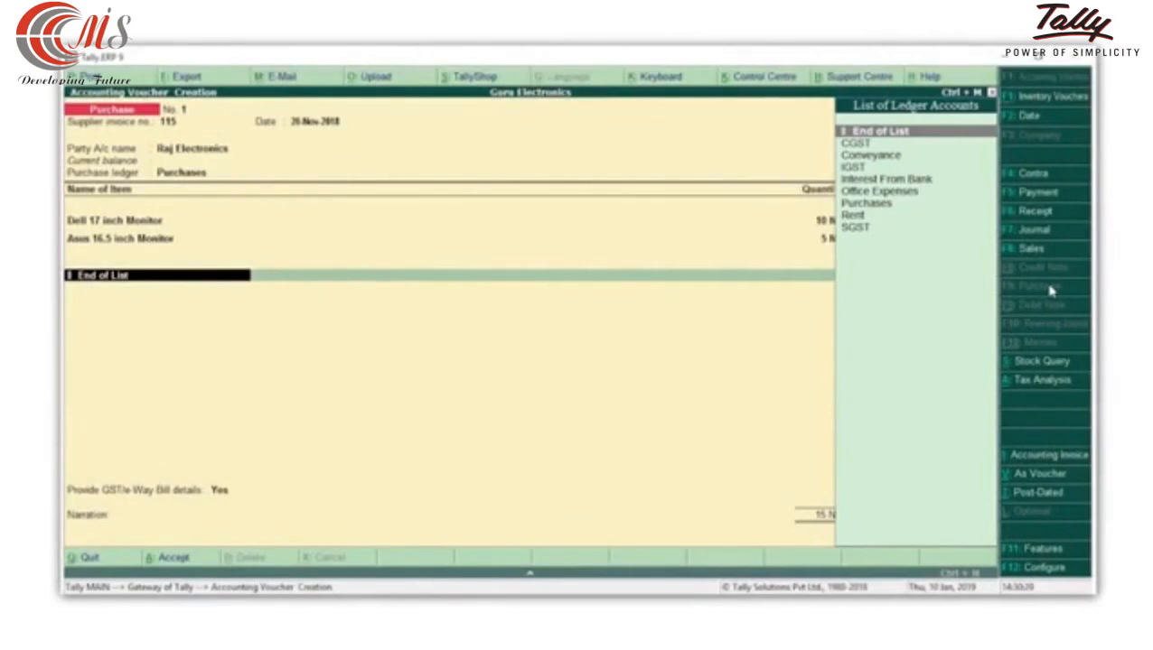
key(Down)
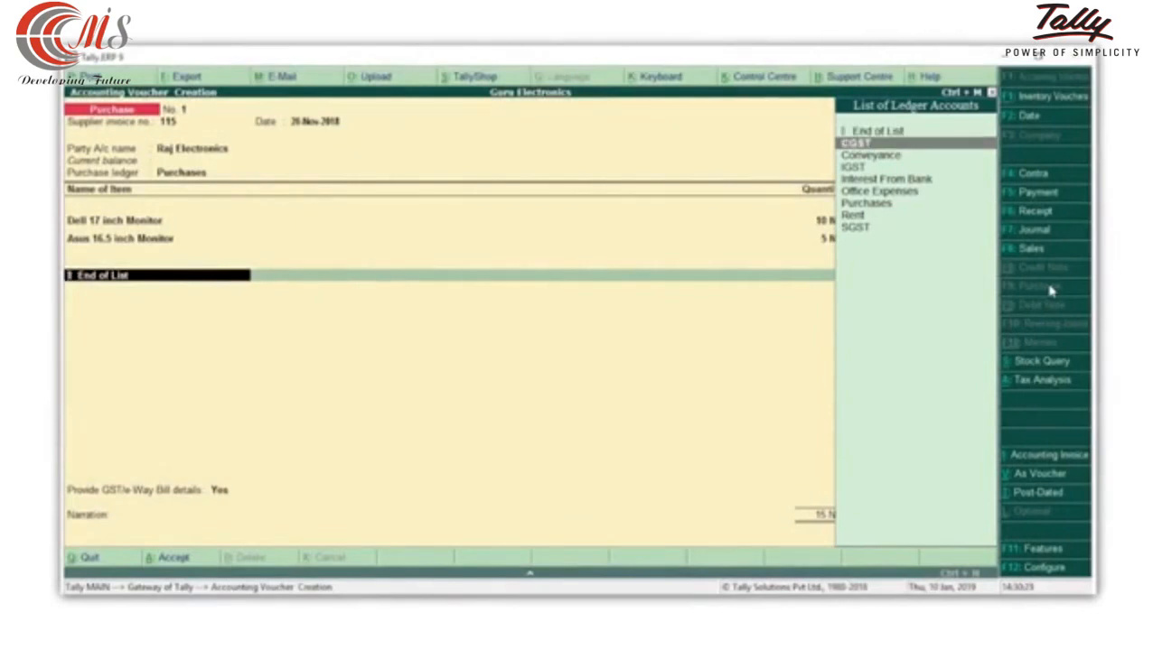
key(Return)
key(Return)
text(Sg)
key(Return)
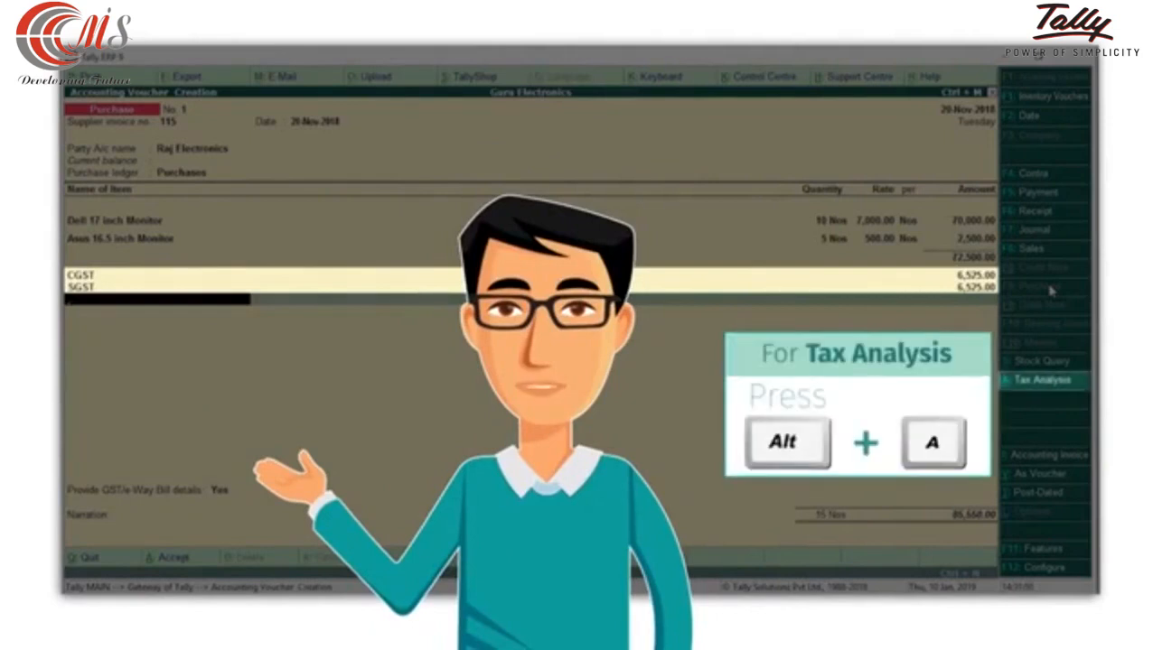
Examine the detailed tax analysis of the purchase voucher, then return to the voucher.
key(alt+a)
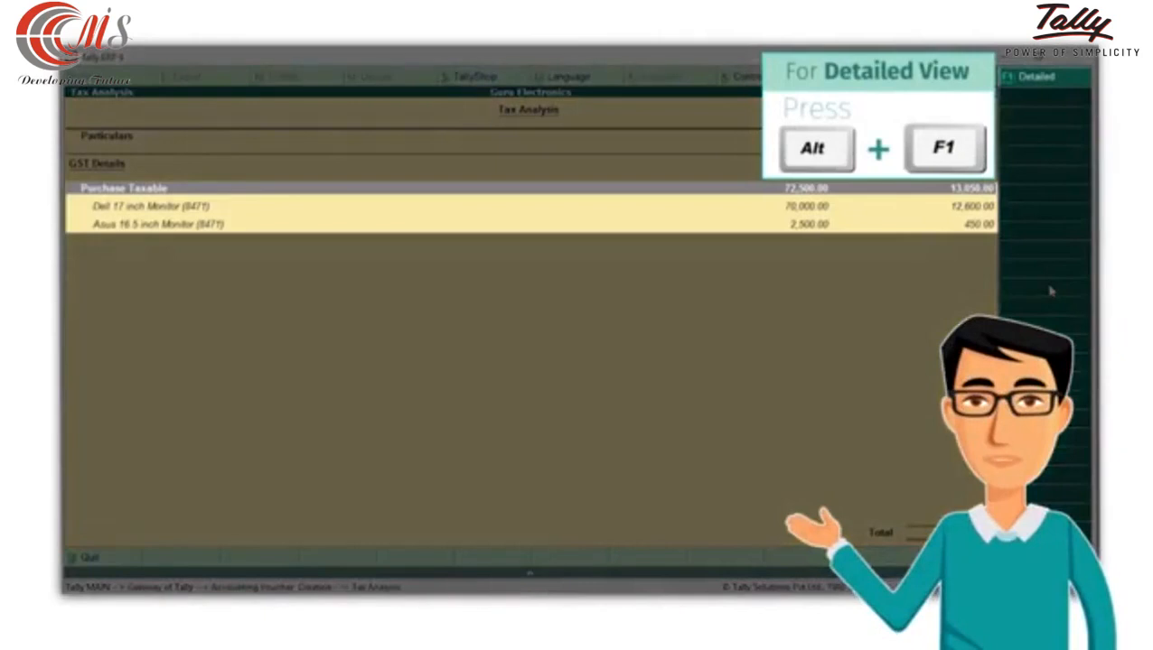
key(alt+F1)
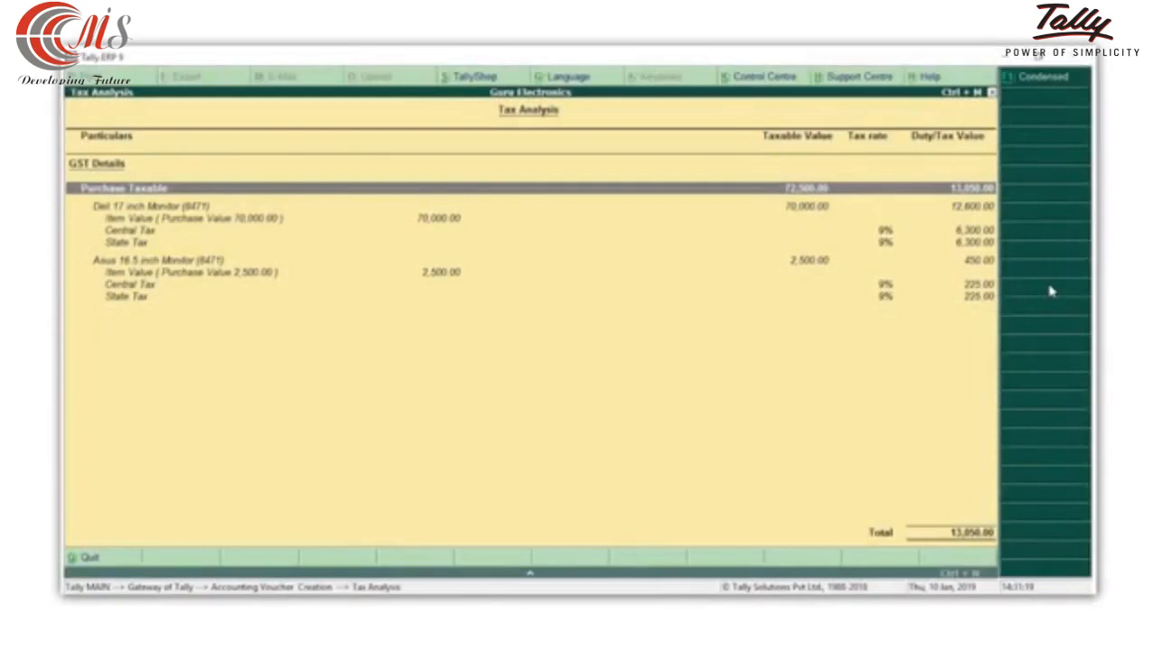
key(Escape)
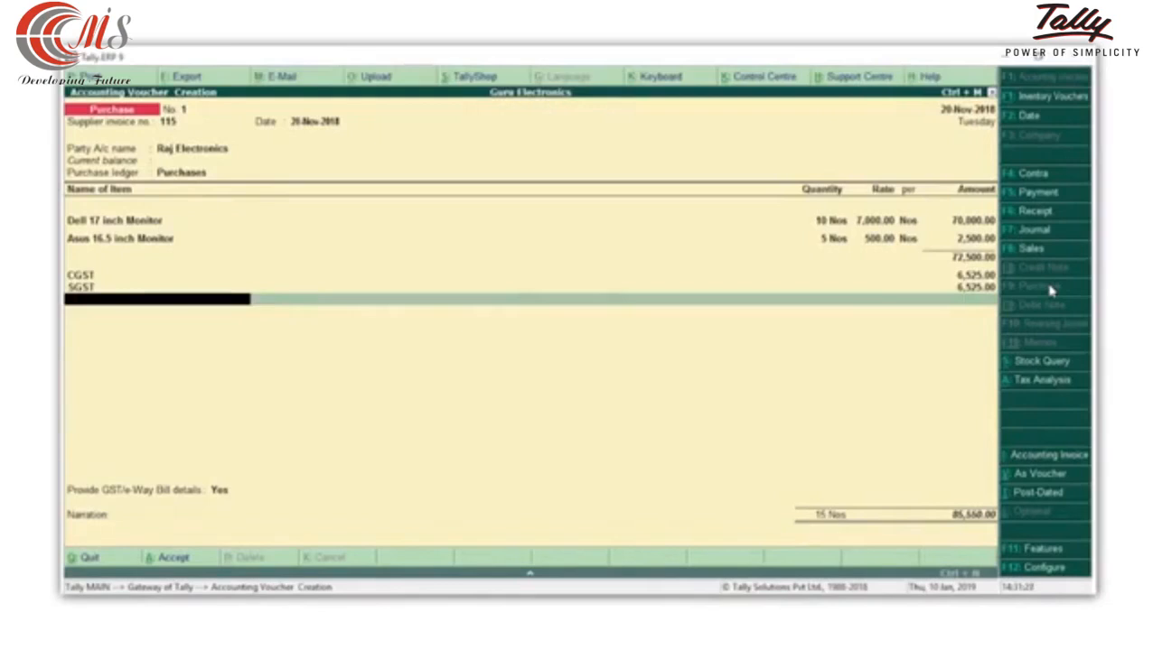
End the tax ledger list and set Provide GST/e-Way Bill details to No.
key(Return)
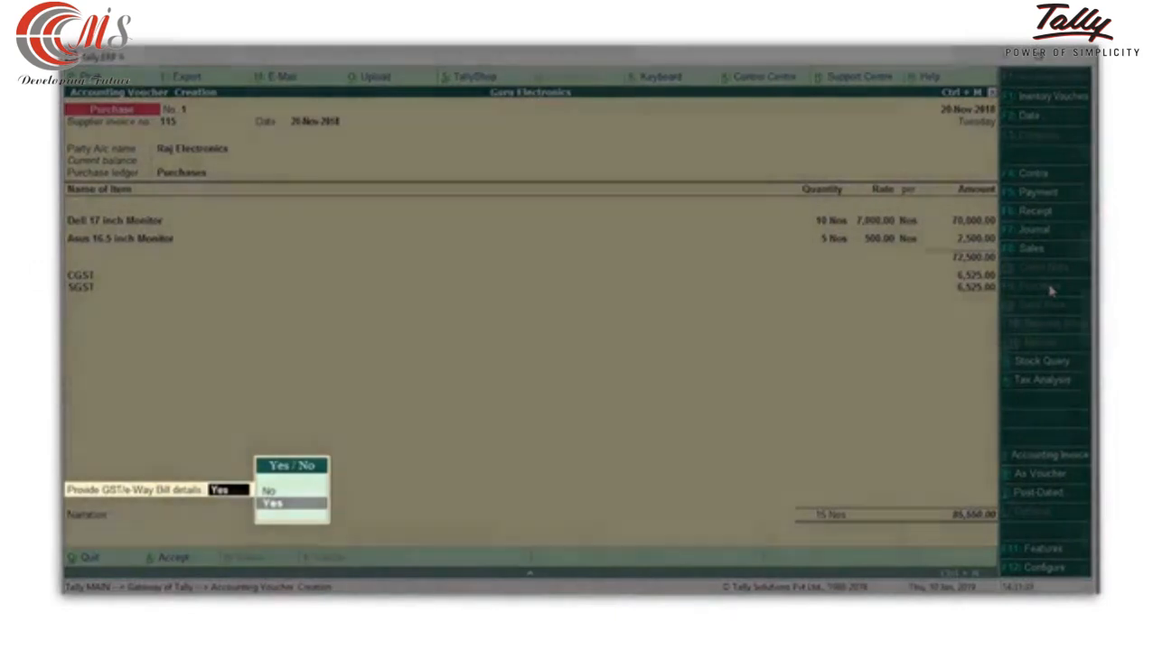
text(n)
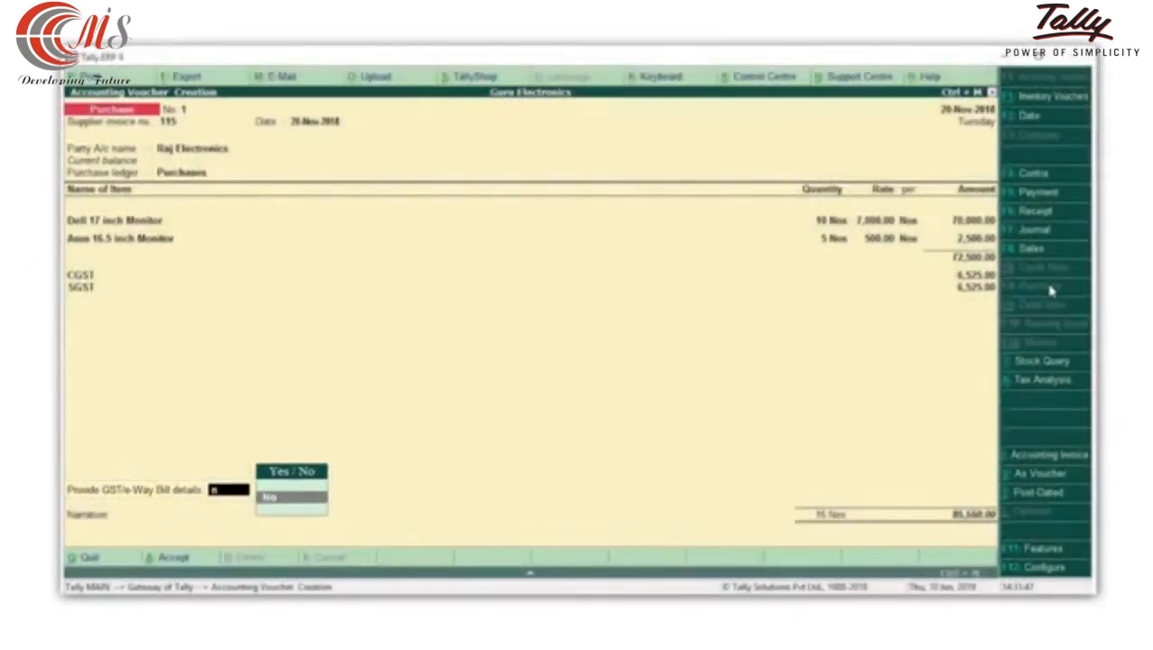
key(Return)
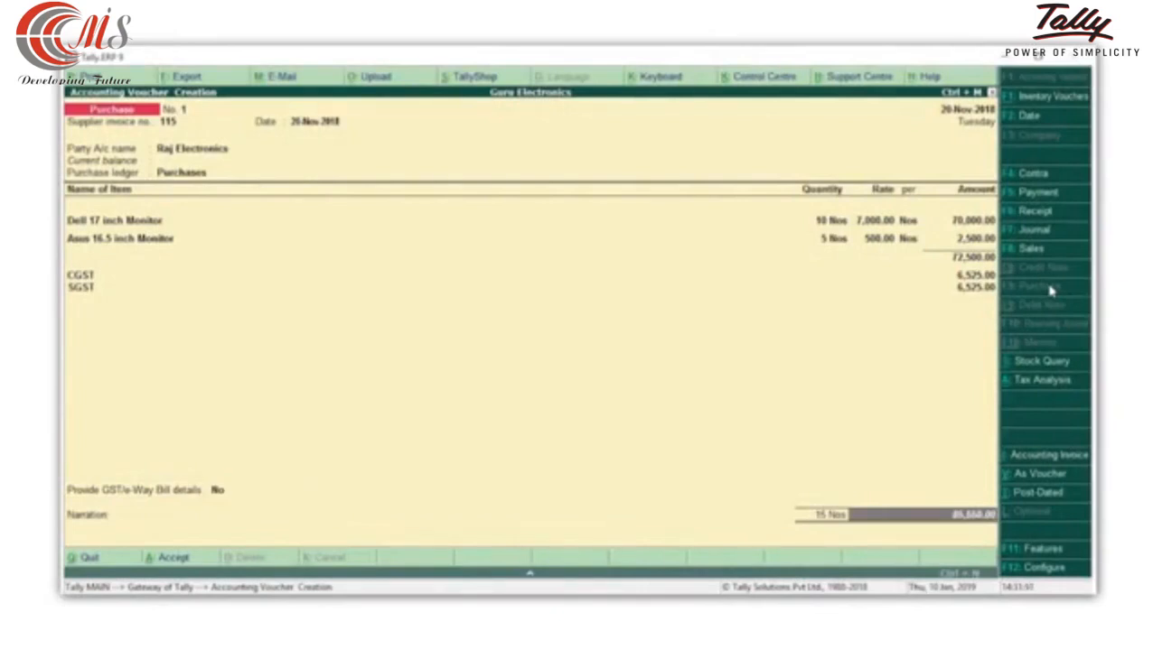
Enter the narration "Goods purchased from Raj Electronics on 20th Nov, 2018" and save the purchase voucher.
key(Return)
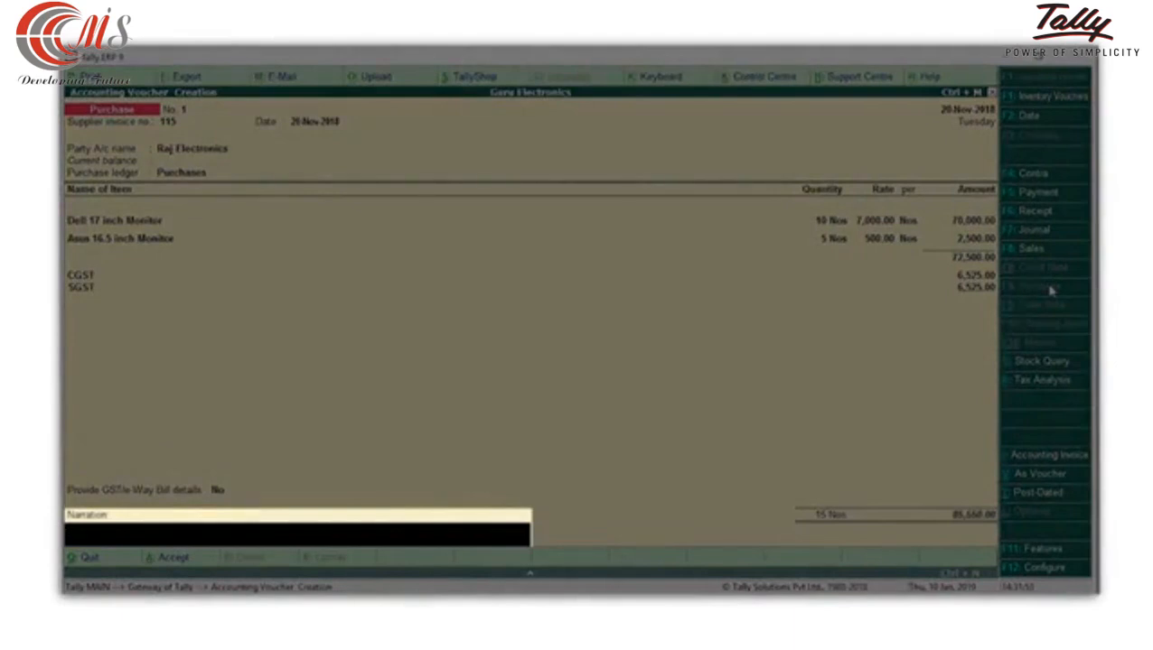
text(Goods purchased from Raj Ele)
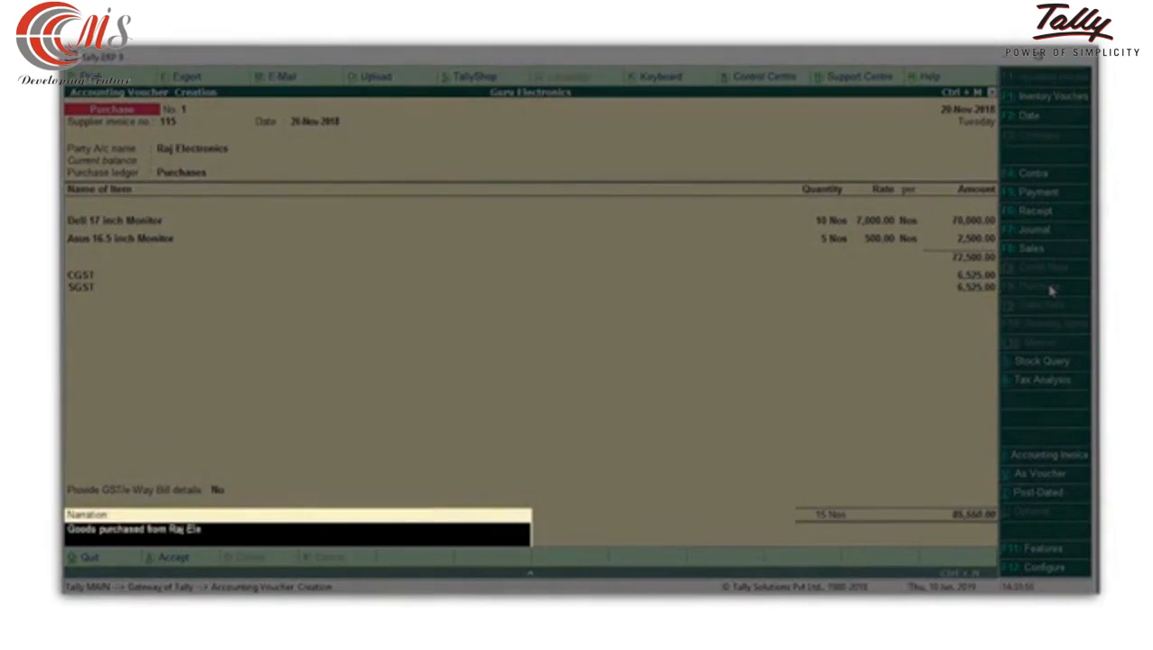
text(ctronics so 20th Nov, 2018)
key(Return)
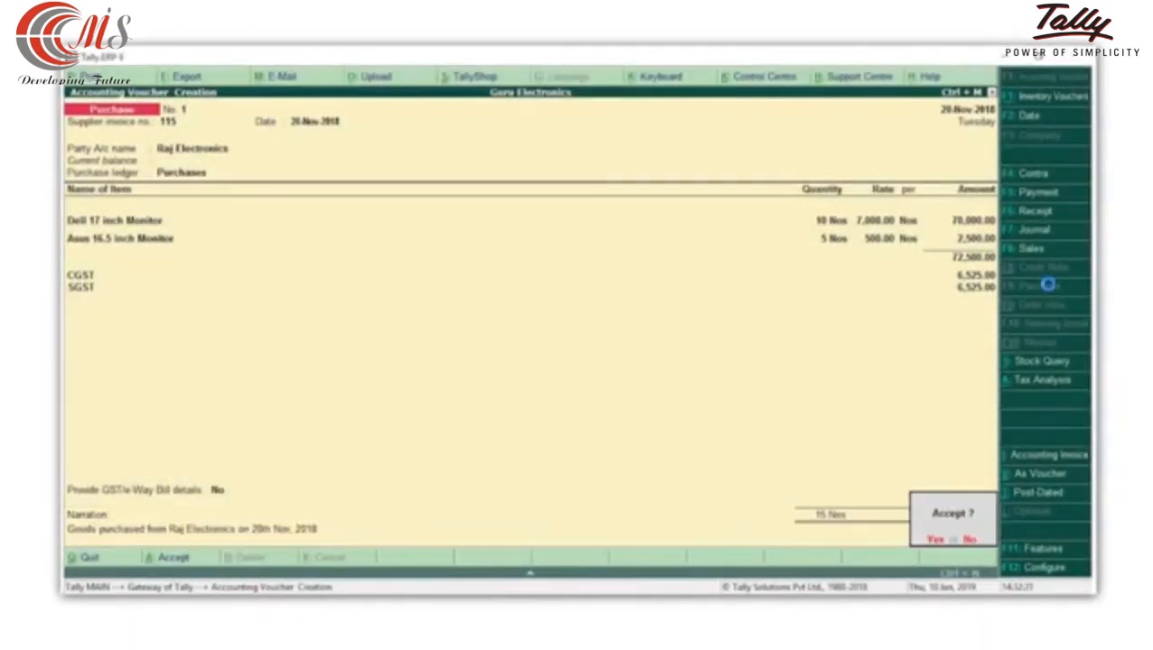
key(Return)
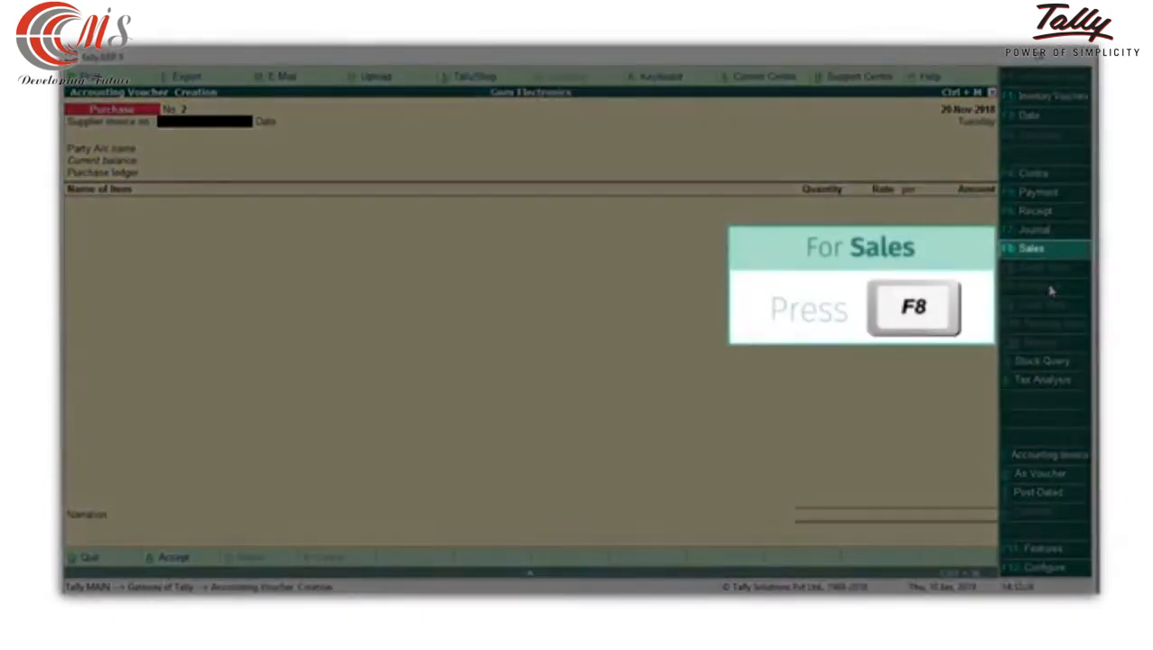
Start a sales voucher with Tulsi Computers as the party, accept its party details, and choose Sales as the sales ledger.
key(F8)
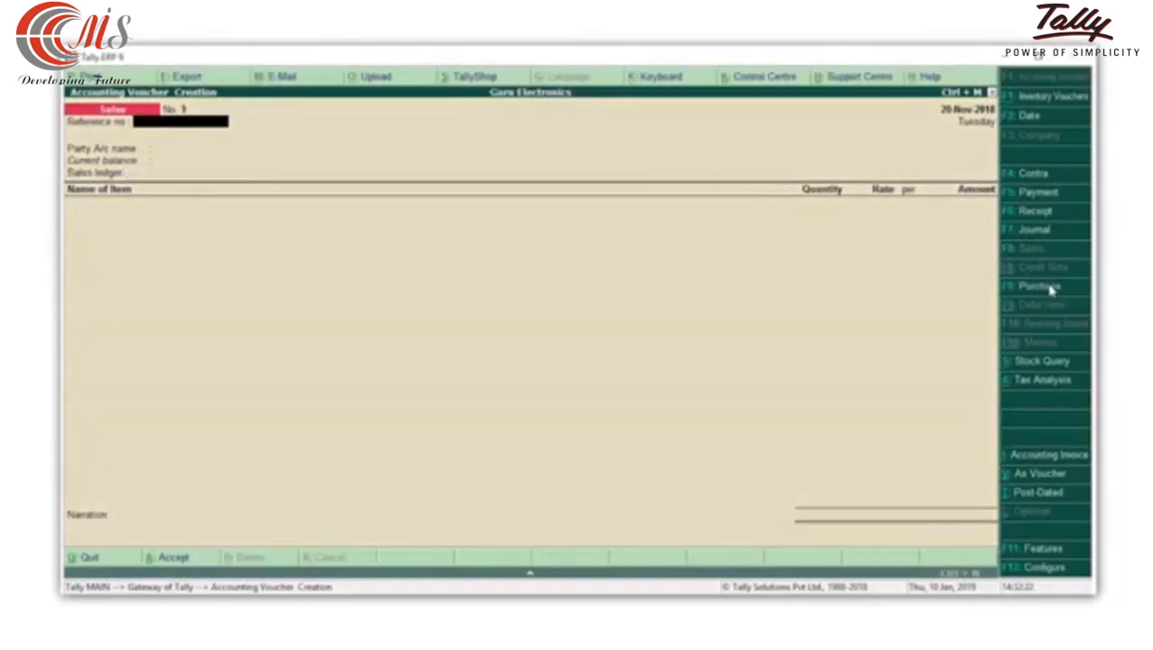
key(Return)
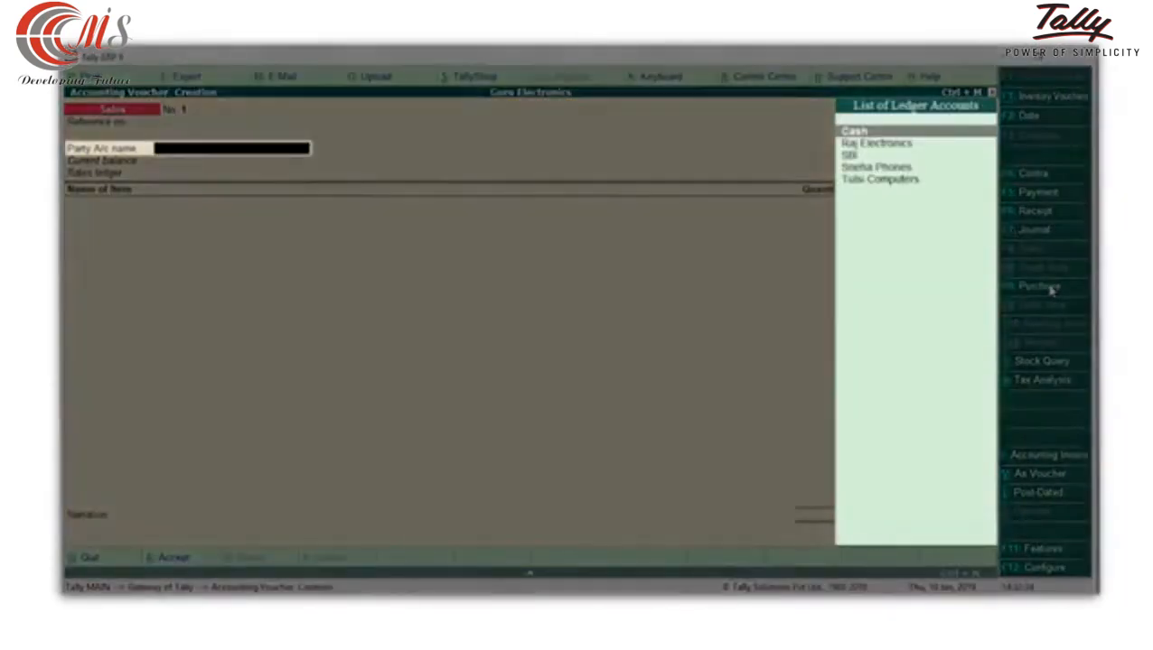
key(Down)
key(Down)
key(Down)
key(Down)
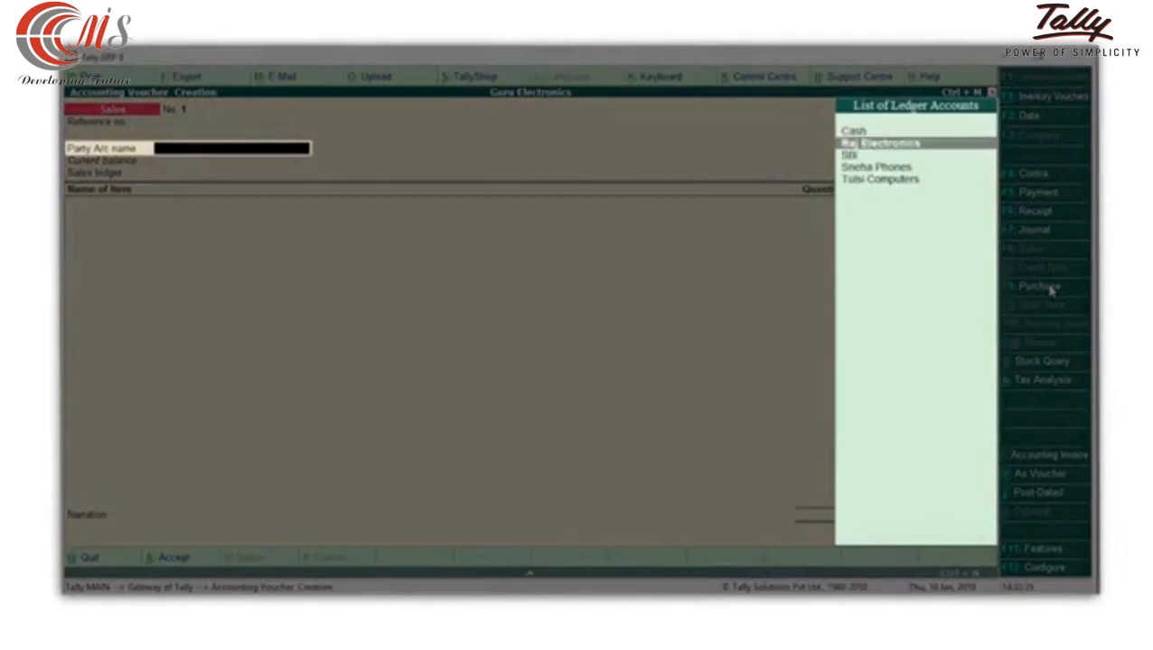
key(Return)
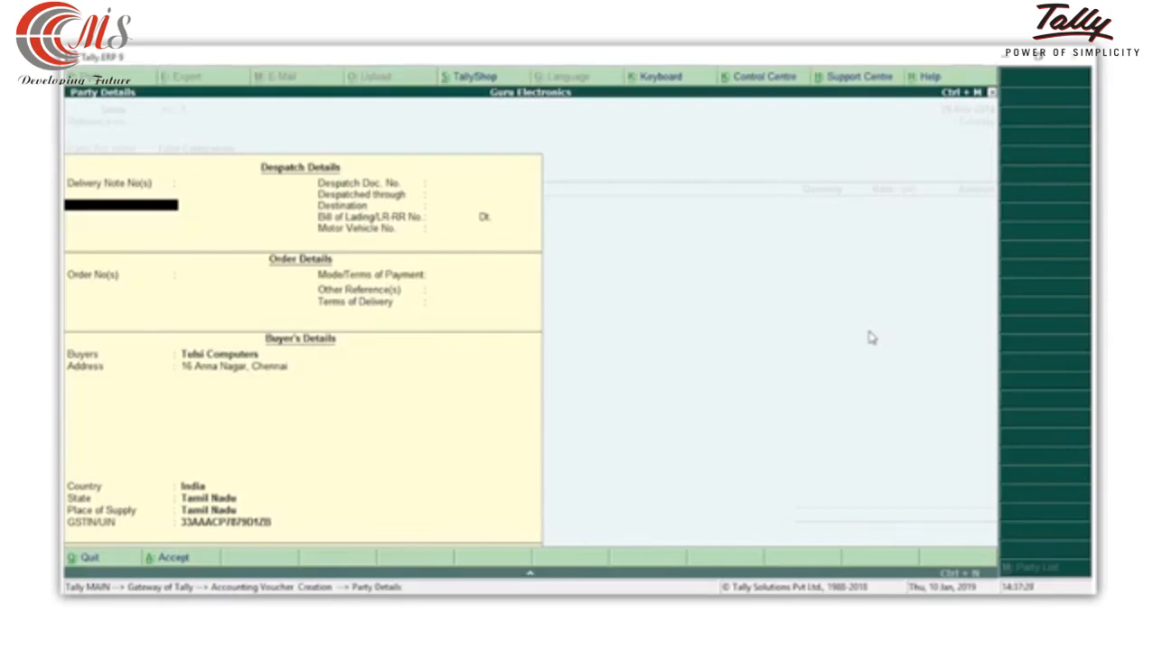
key(ctrl+a)
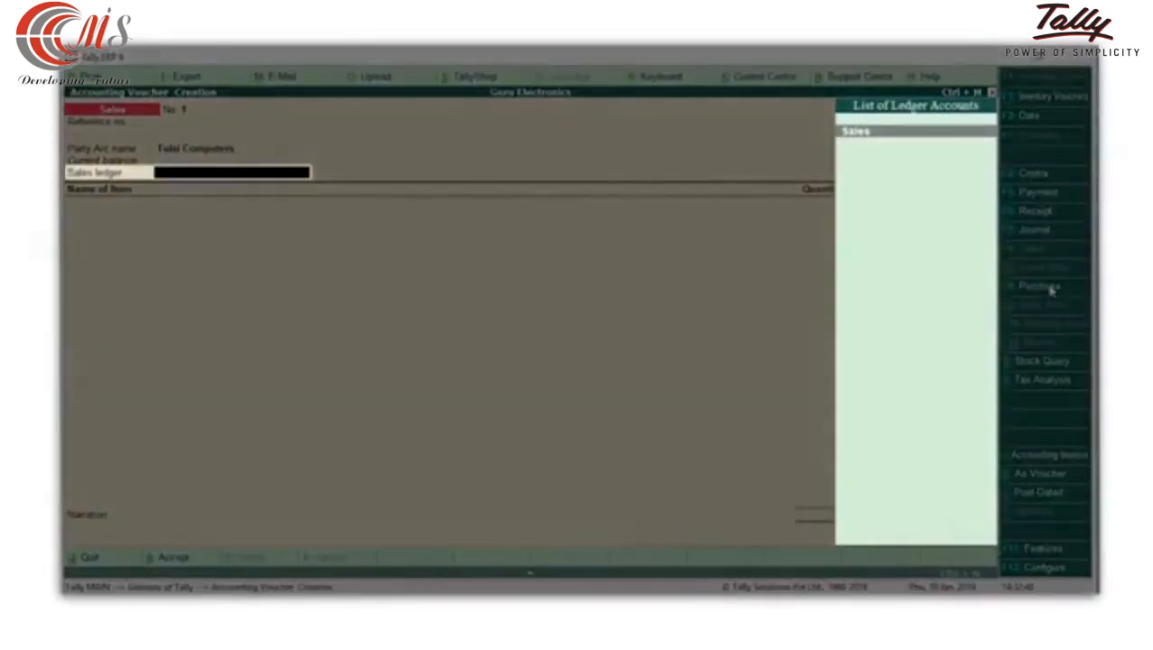
key(Return)
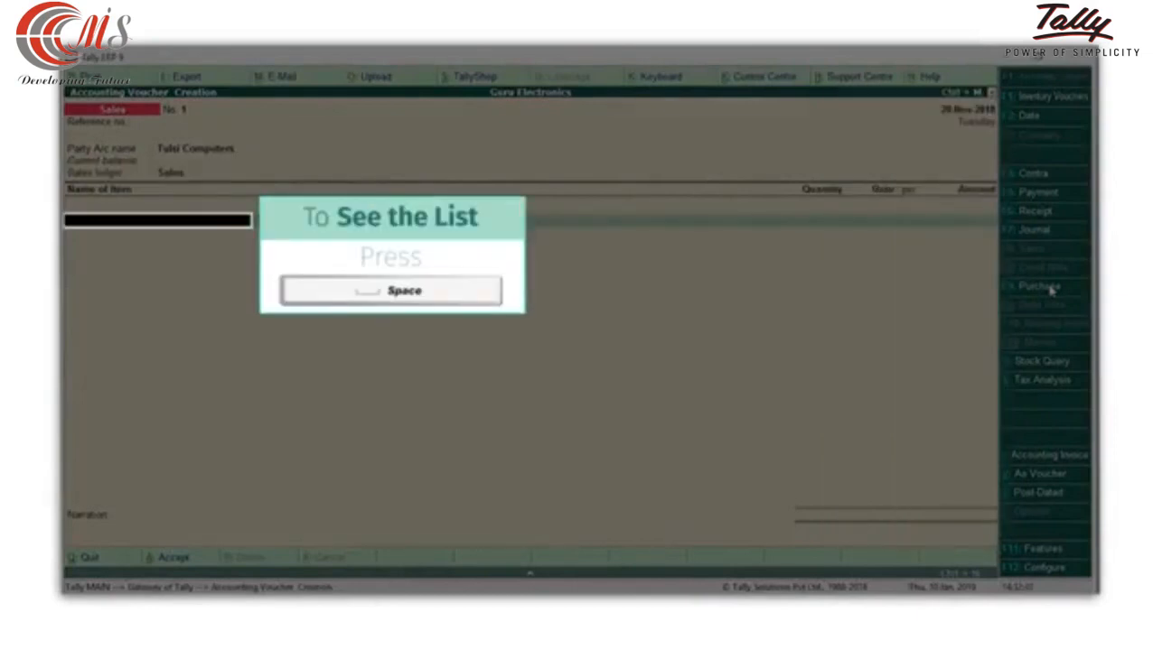
Add the stock item Dell 17 inch Monitor to the sales voucher with a quantity of 2 Nos at a rate of 8,500.
key(space)
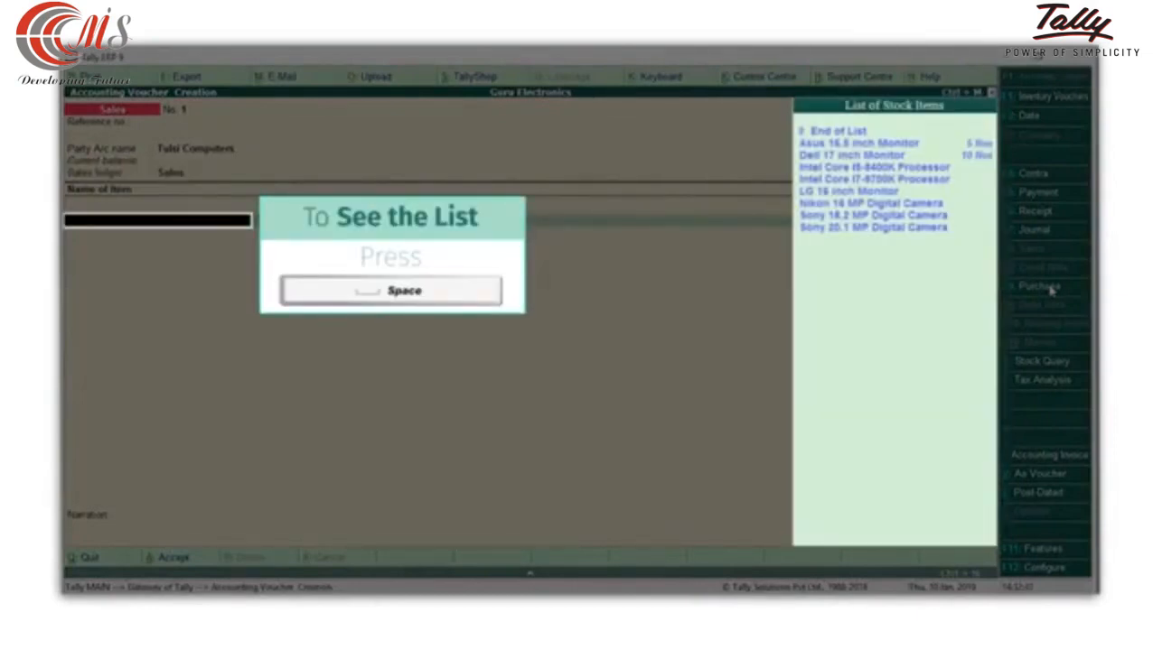
key(Down)
key(Down)
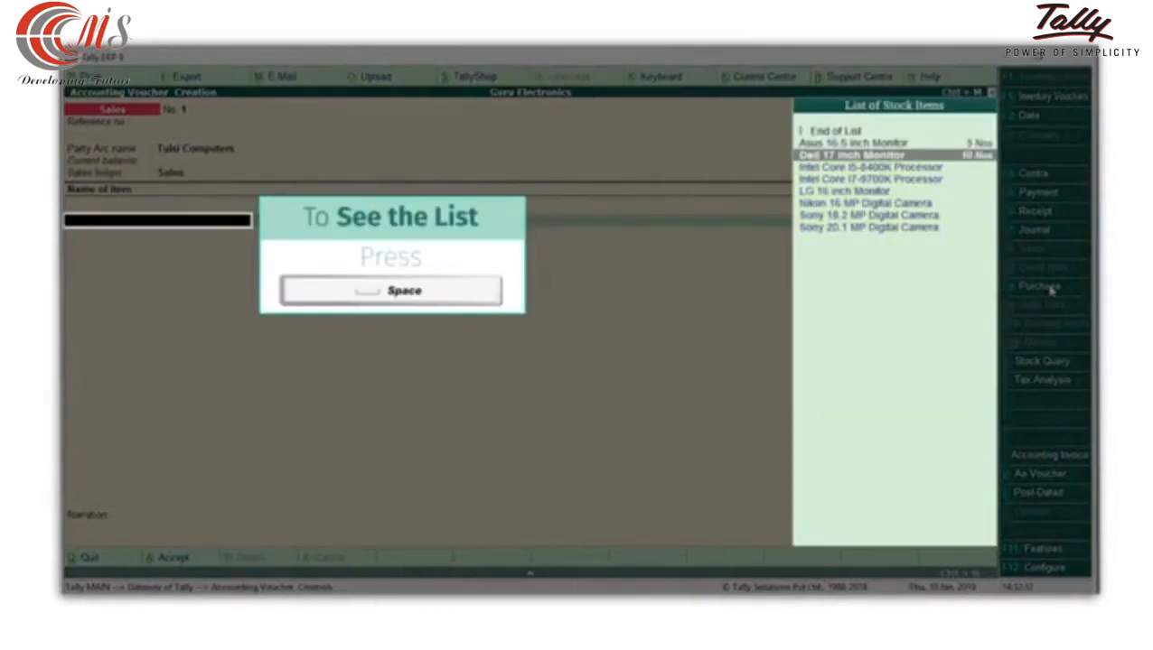
key(Return)
text(2)
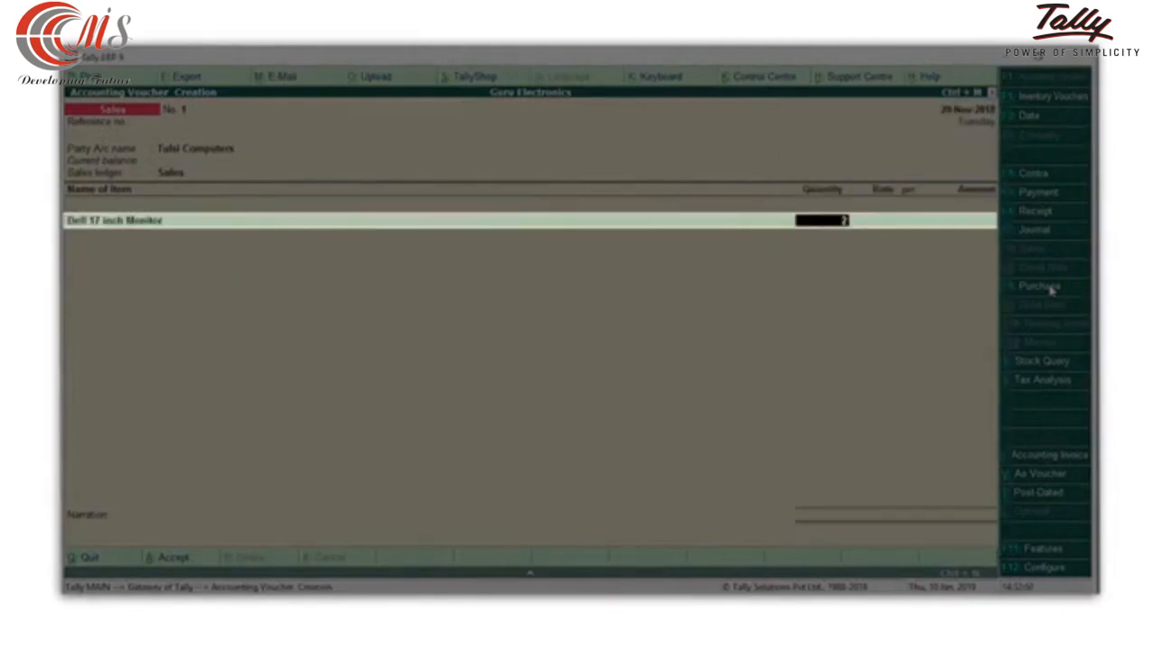
key(Return)
text(8500)
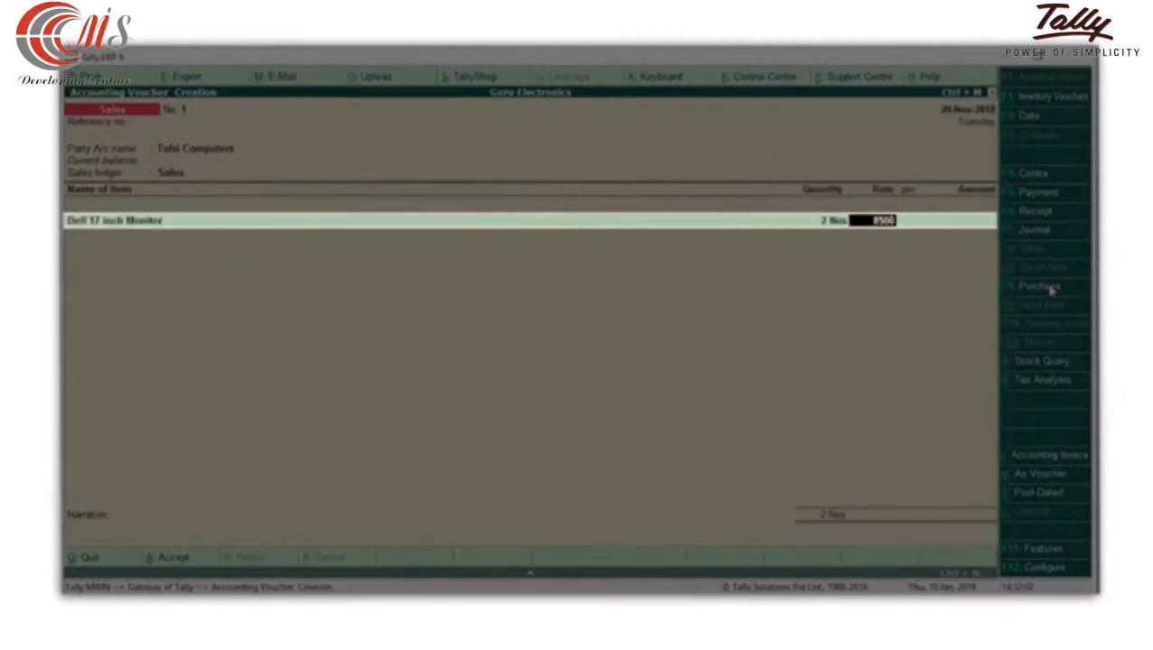
key(Return)
key(Return)
End the item list and add the IGST tax ledger to the sales voucher.
key(Return)
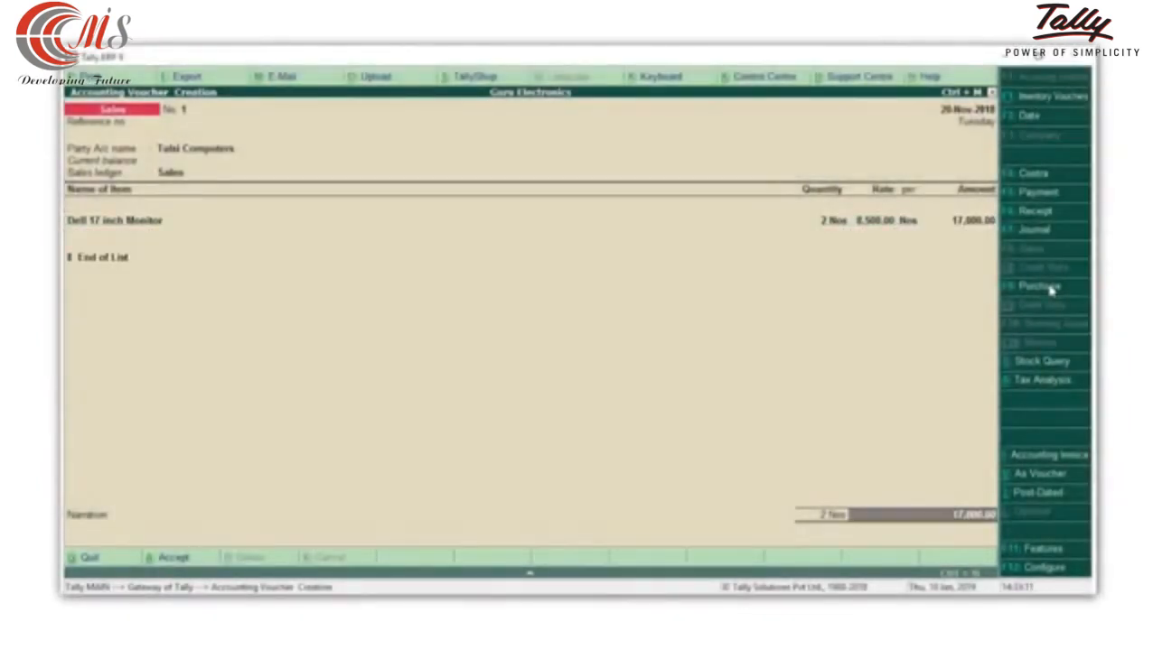
key(Return)
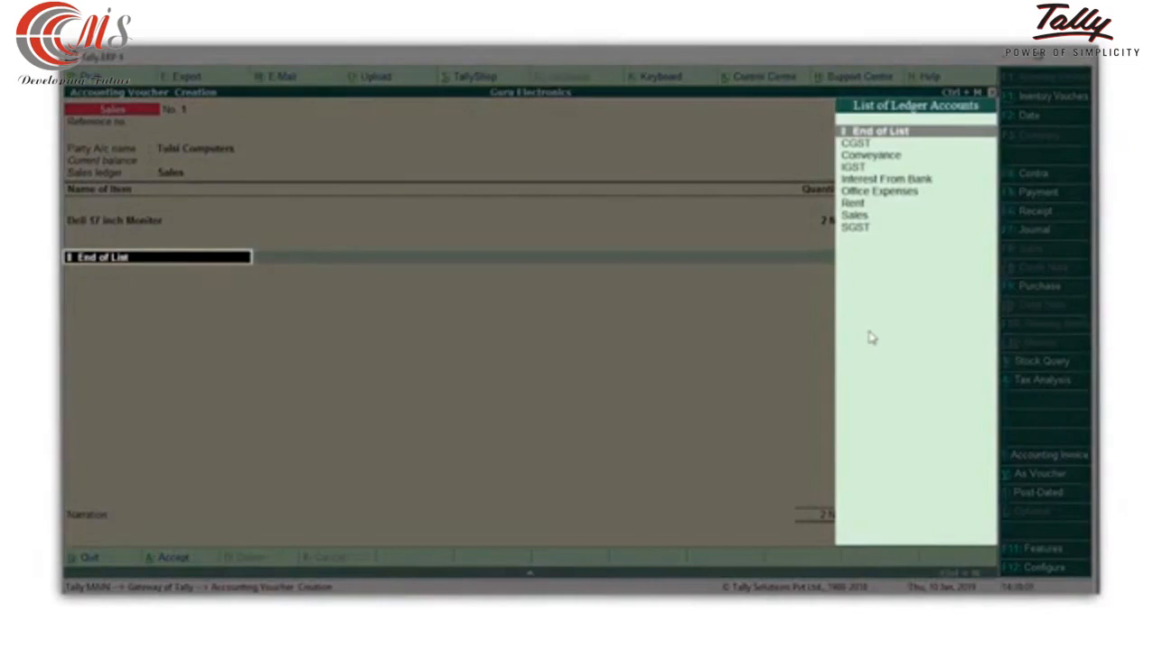
key(Down)
key(Down)
key(Down)
key(Return)
key(Return)
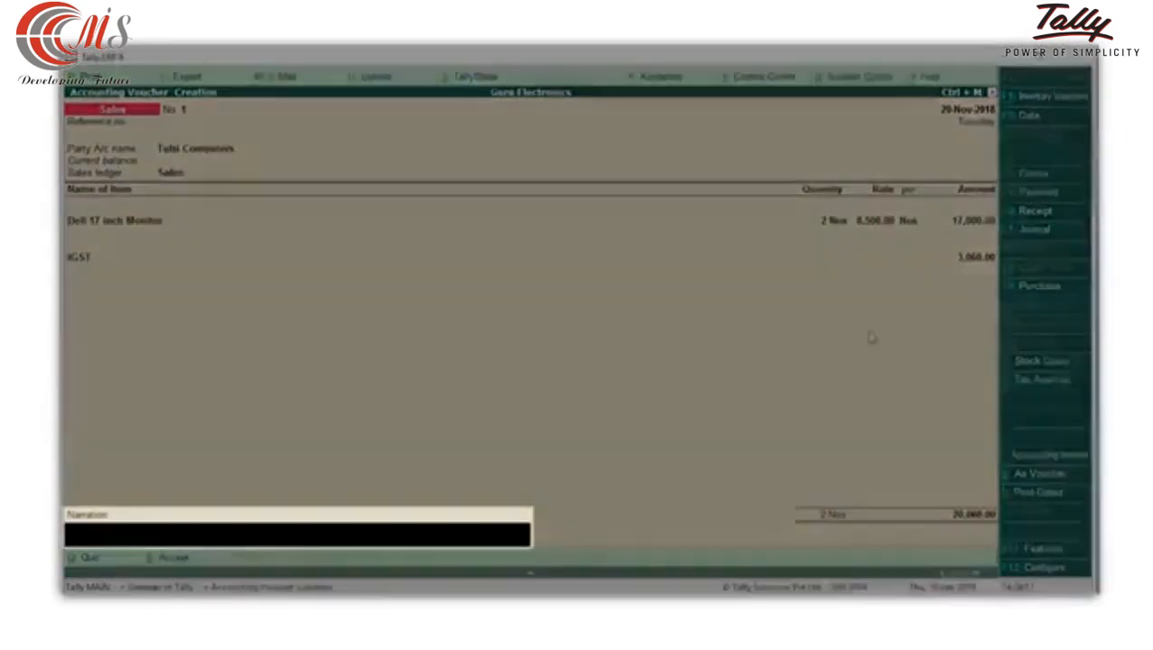
Enter the narration "Goods sold to Tulsi Computers on 20th Nov 2018." and check the stock query for the Dell 17 inch Monitor.
text(Goods sold to Tulsi Computers on 20th Nov, 2018)
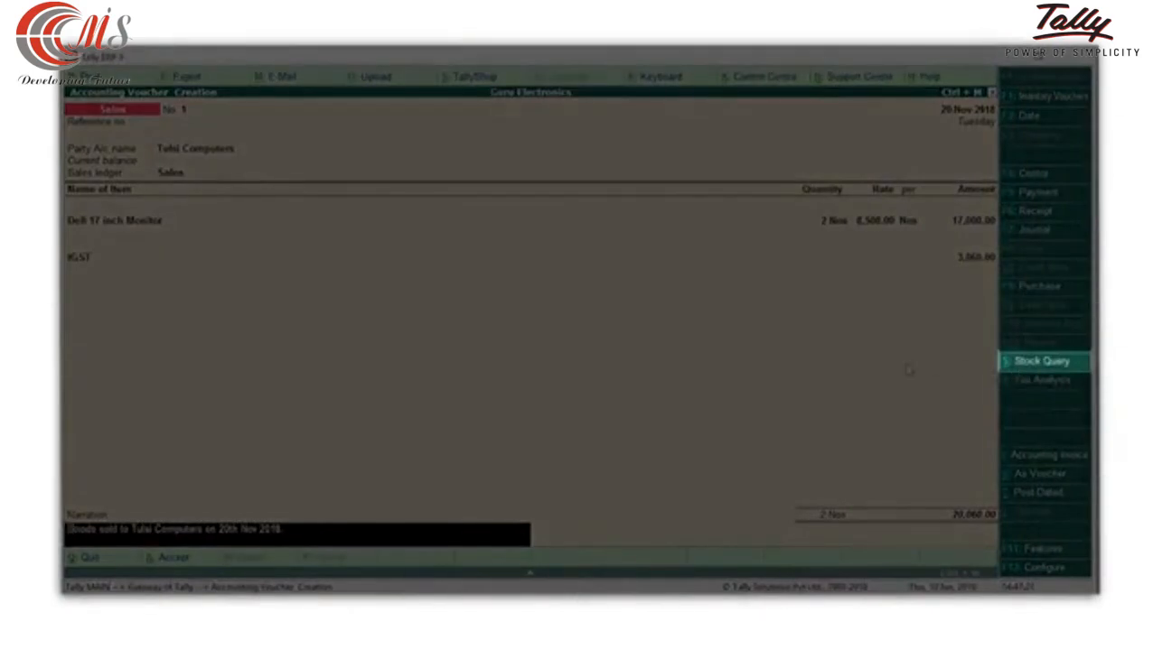
key(alt+s)
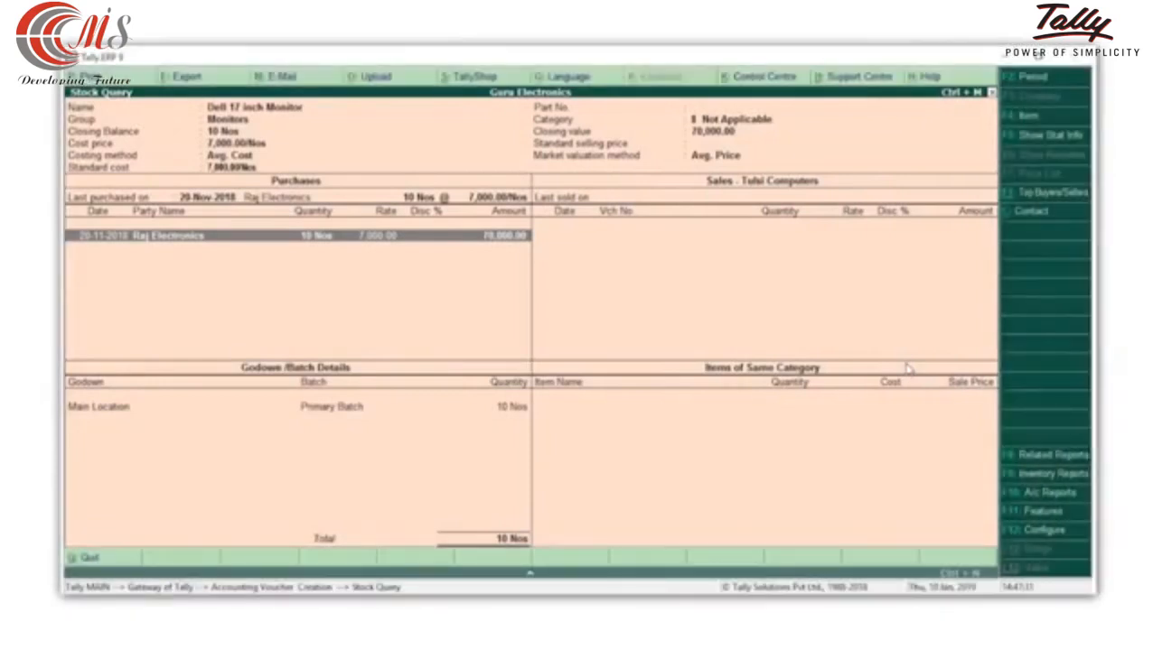
key(Escape)
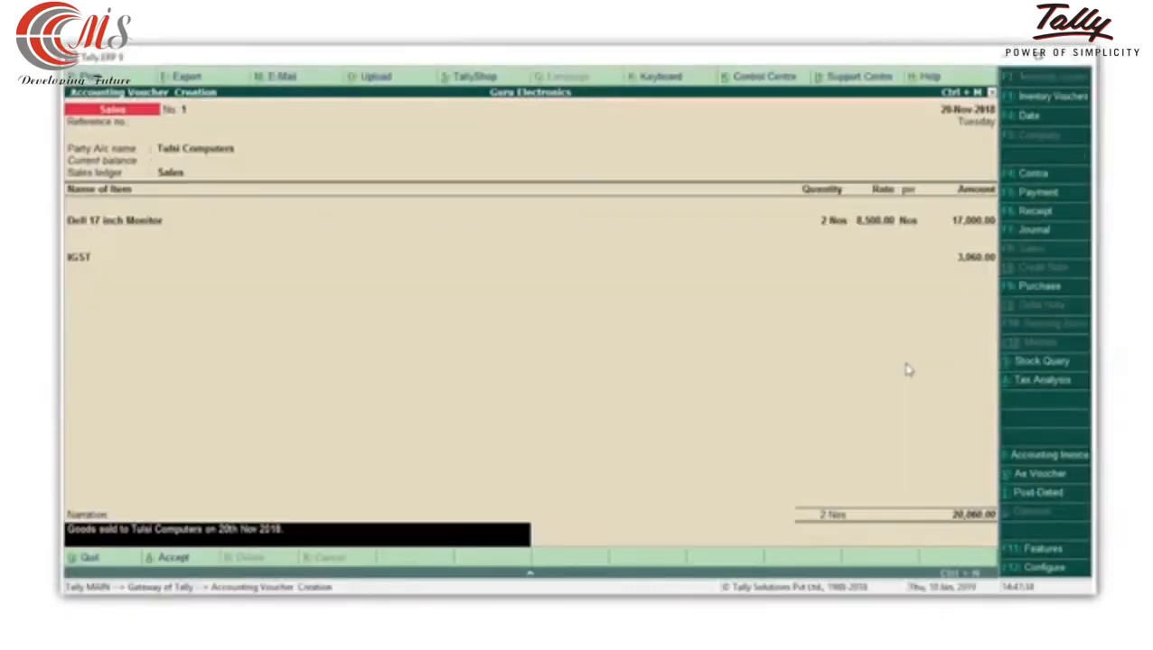
Save the sales voucher and reopen the saved voucher.
key(Return)
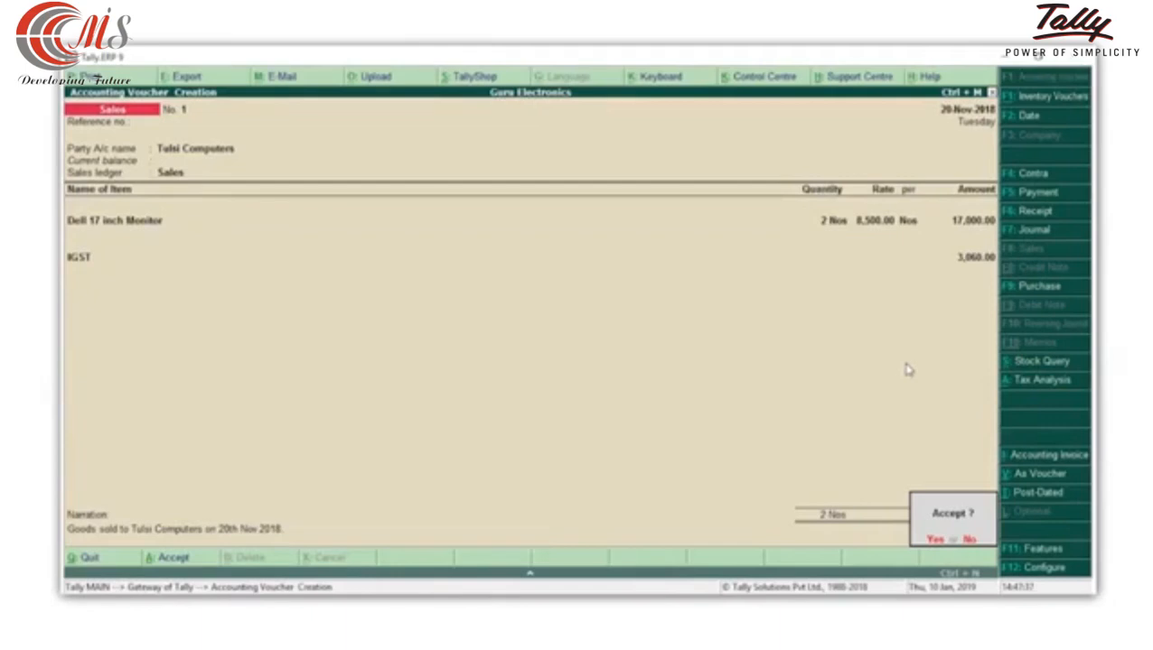
key(y)
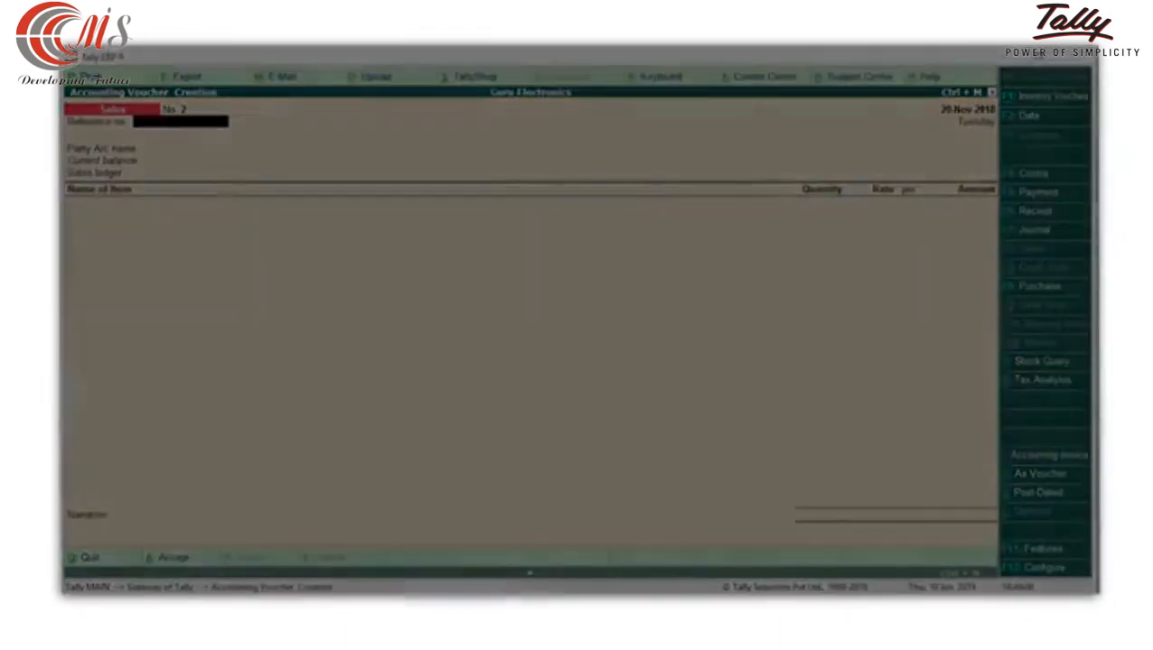
key(Page_Up)
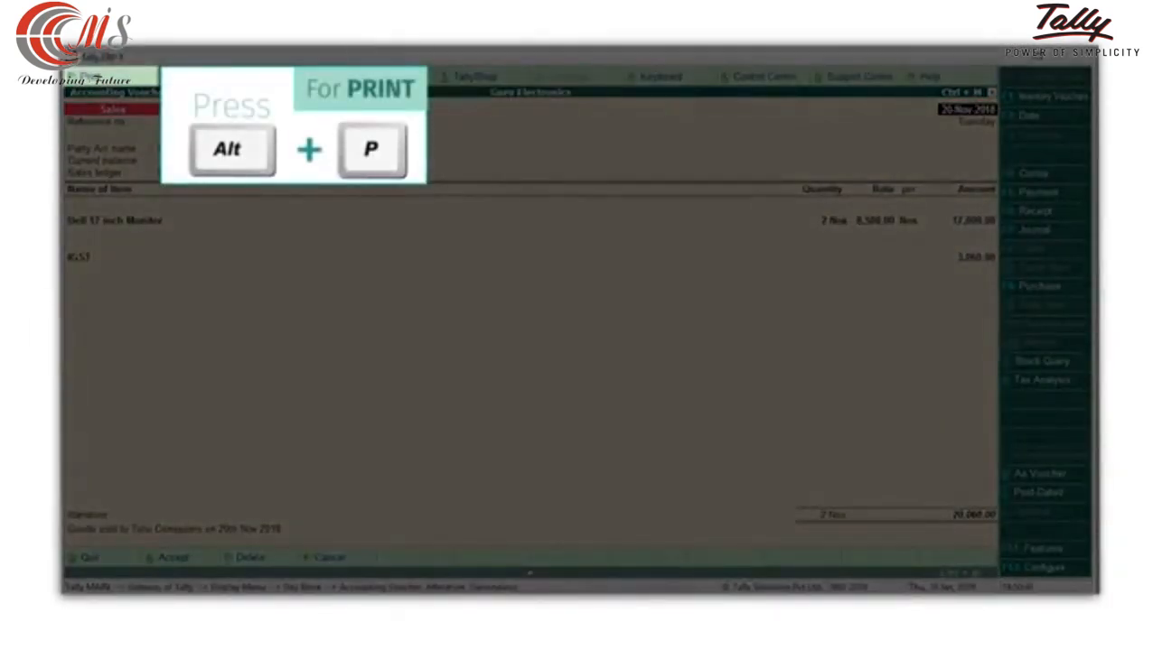
Open an enlarged print preview of the sales voucher's tax invoice and examine it through to the declaration and signatory section.
key(alt+p)
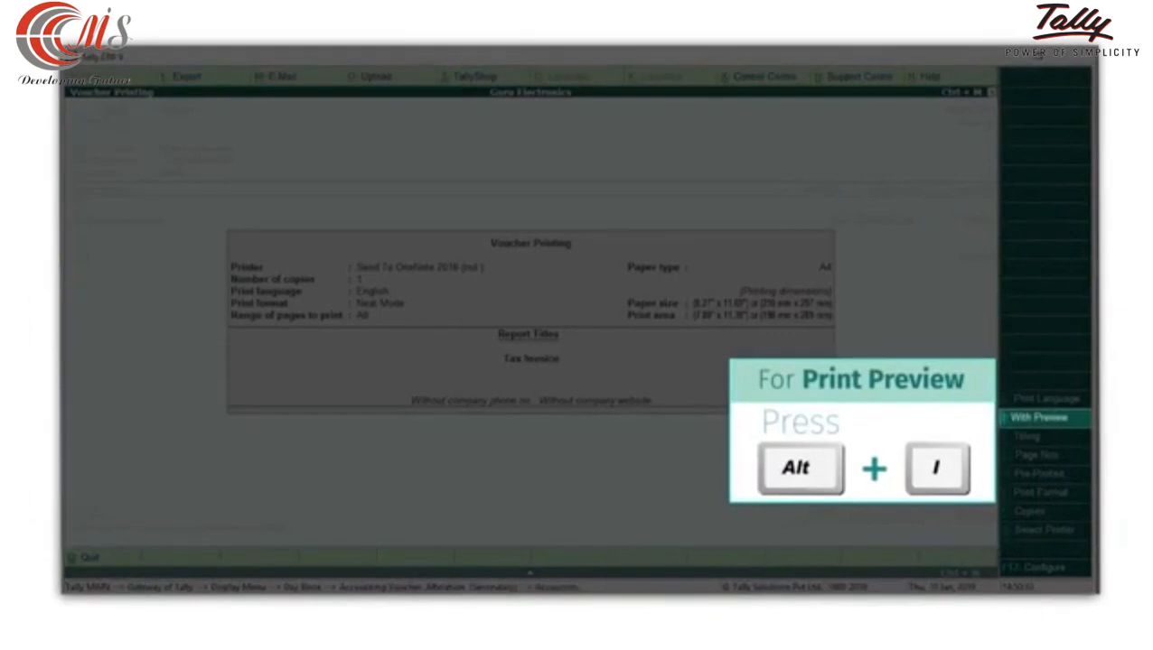
key(alt+i)
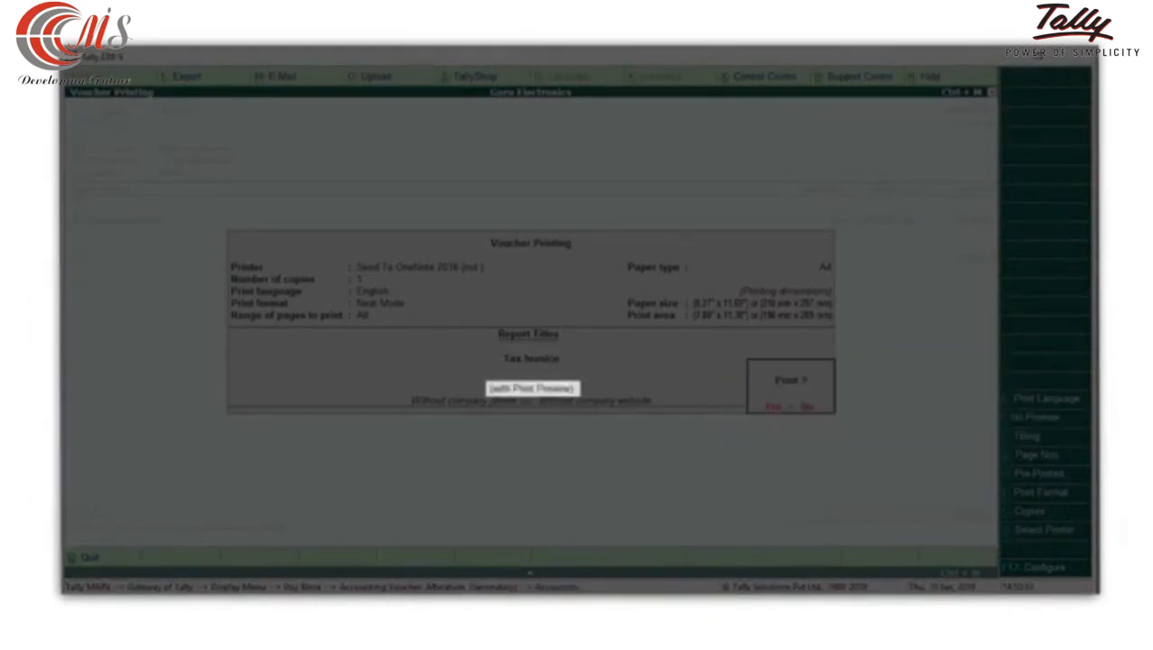
key(Return)
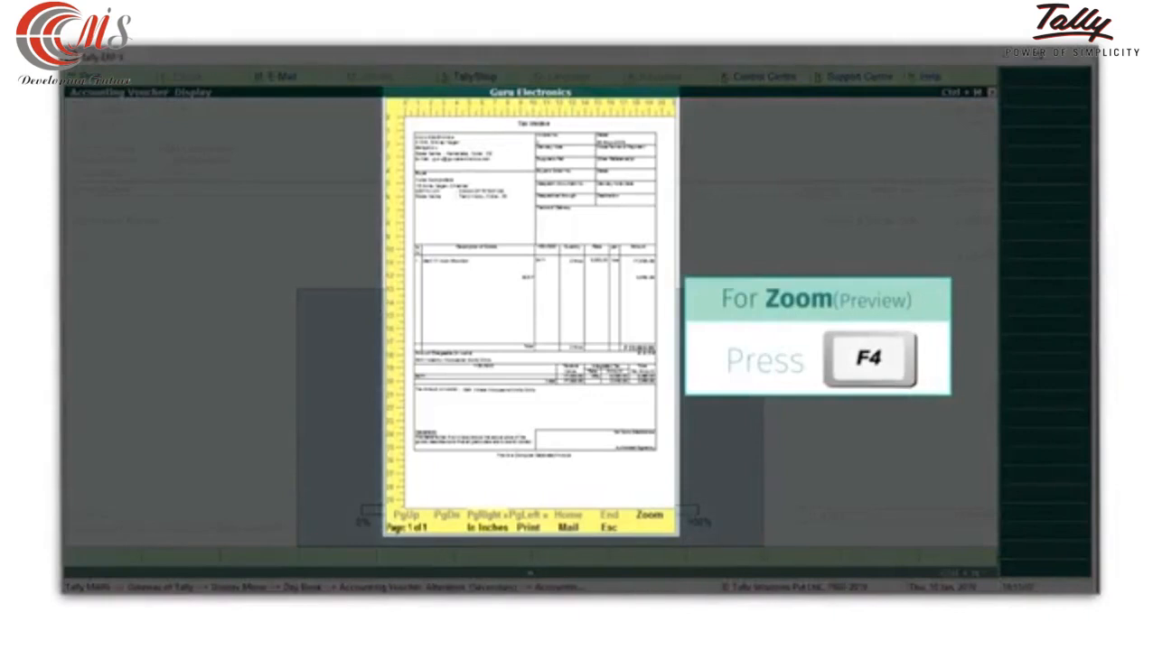
key(F4)
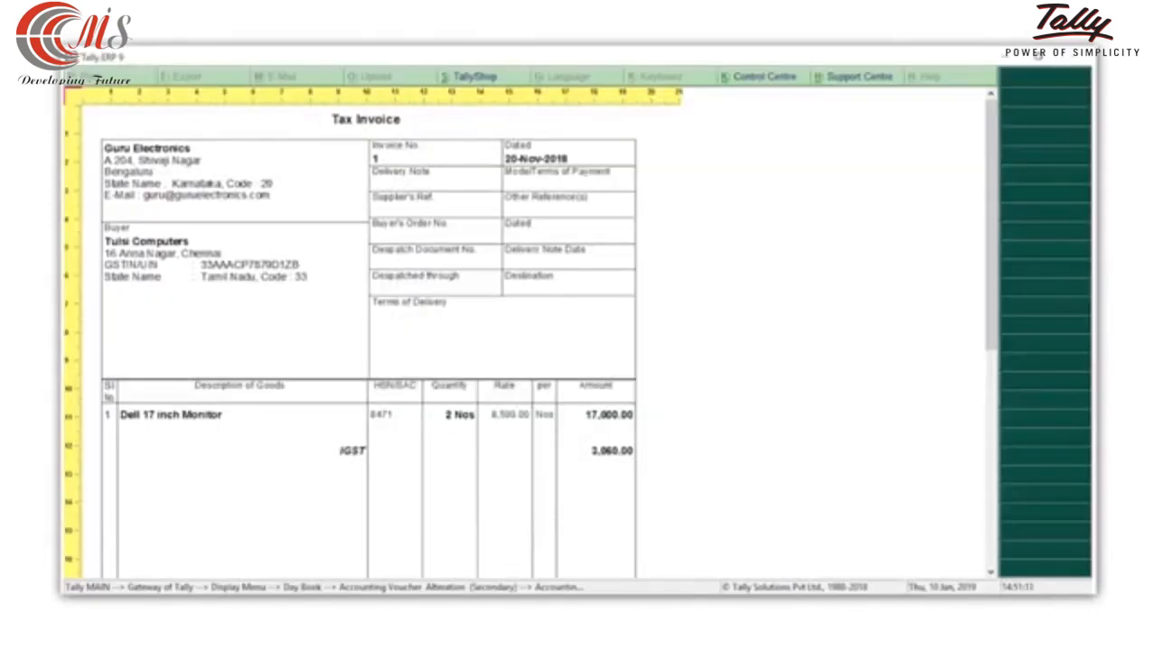
scroll(585, 528, down, 5)
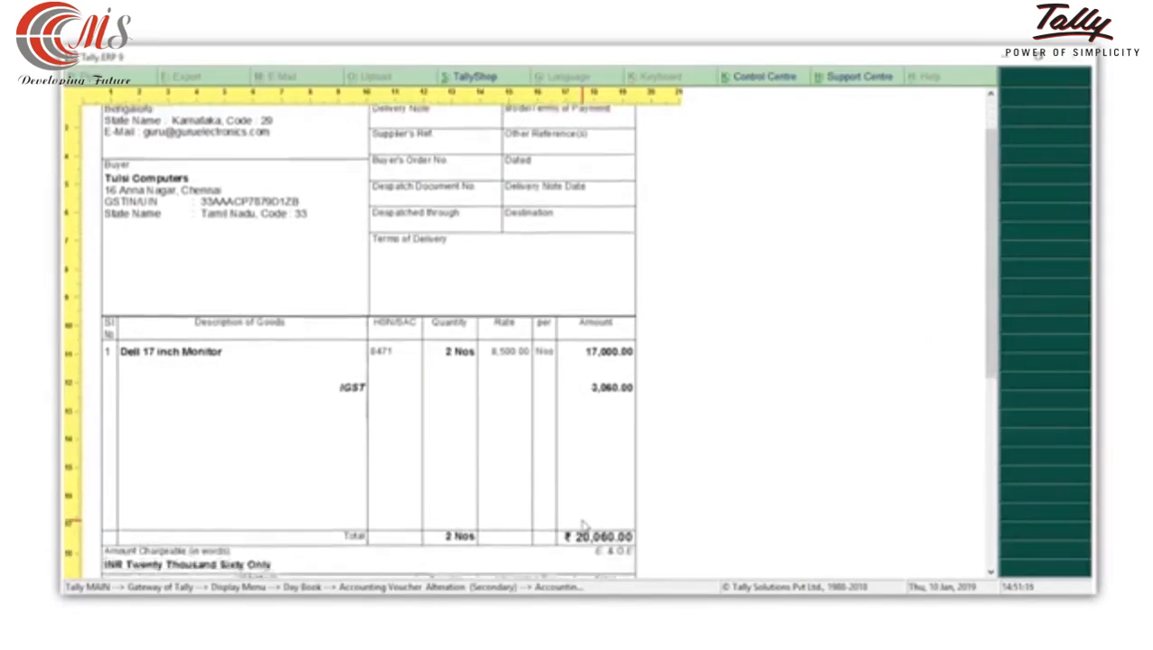
scroll(585, 528, down, 8)
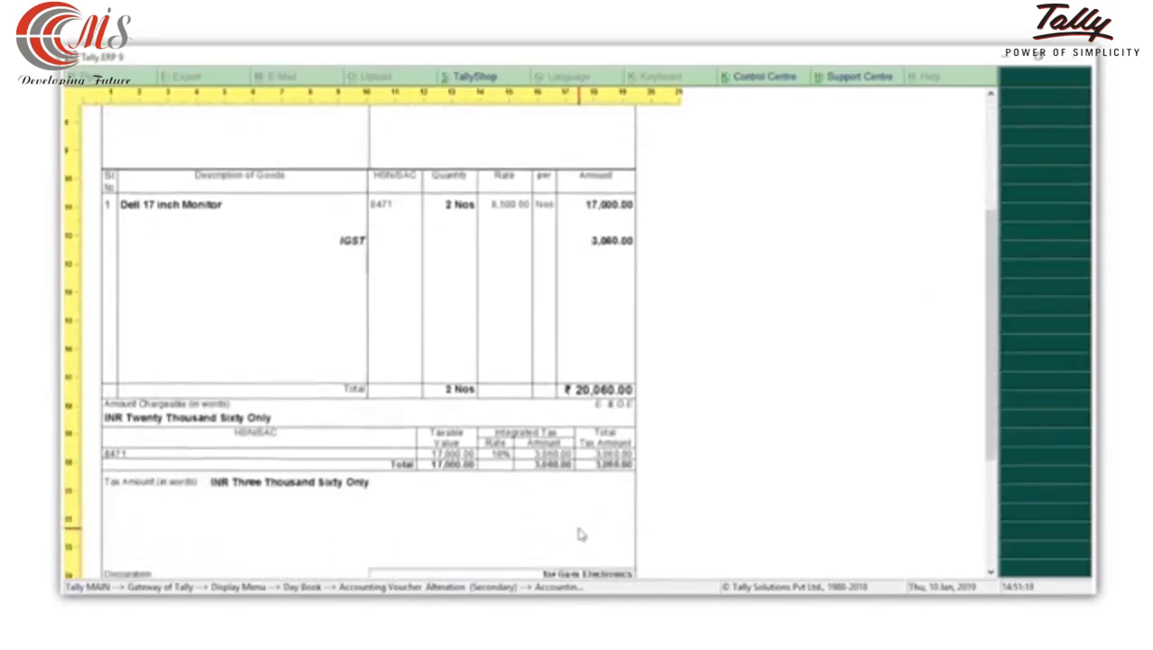
scroll(578, 540, down, 1)
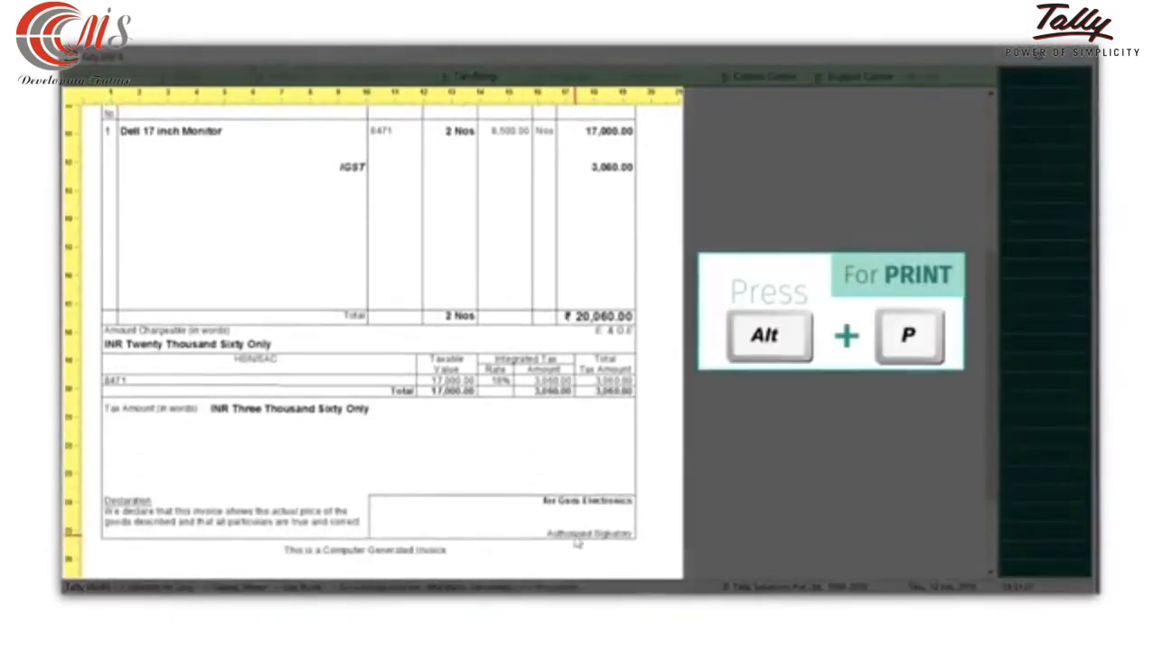